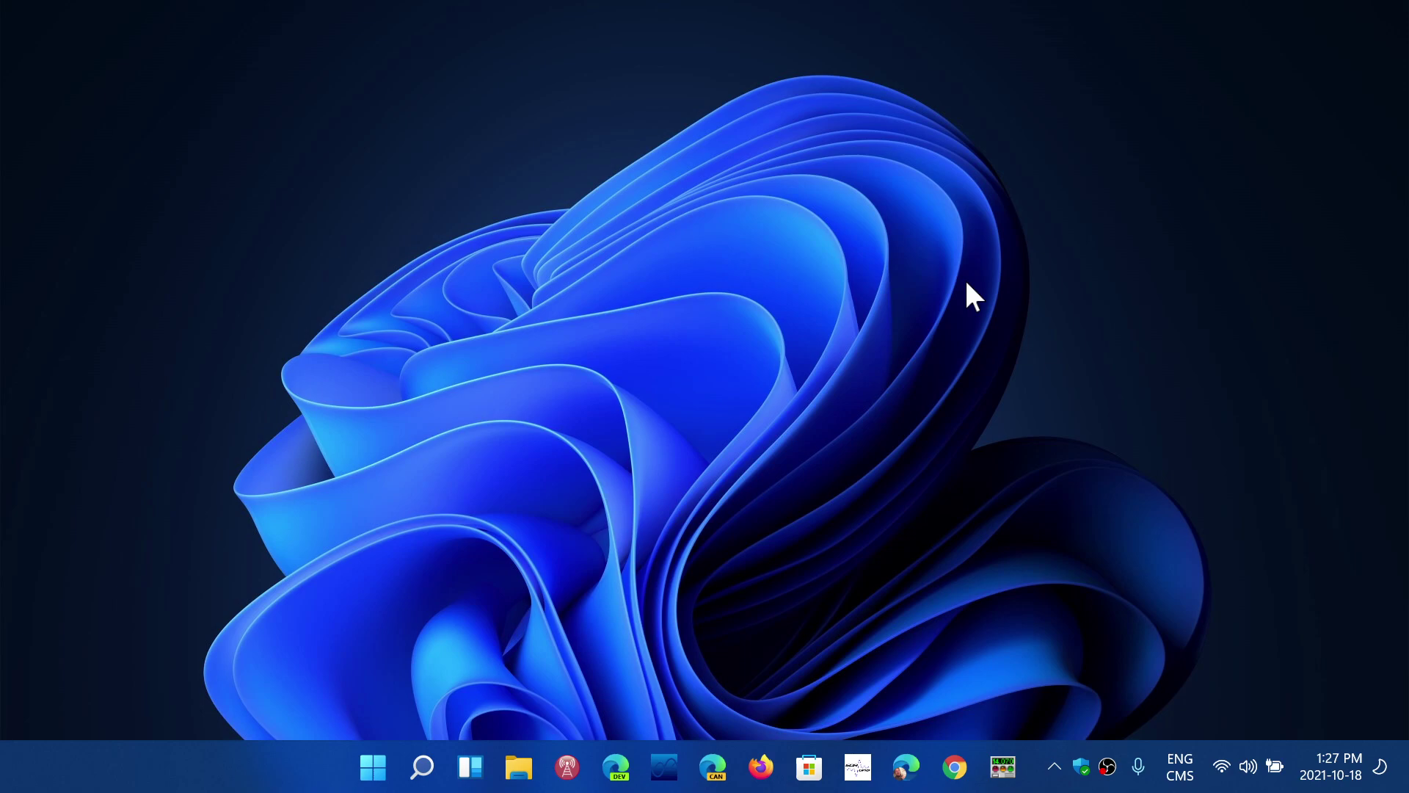
- Open and close the Start menu, then open Taskbar settings from the taskbar's context menu
left_click(367, 770)
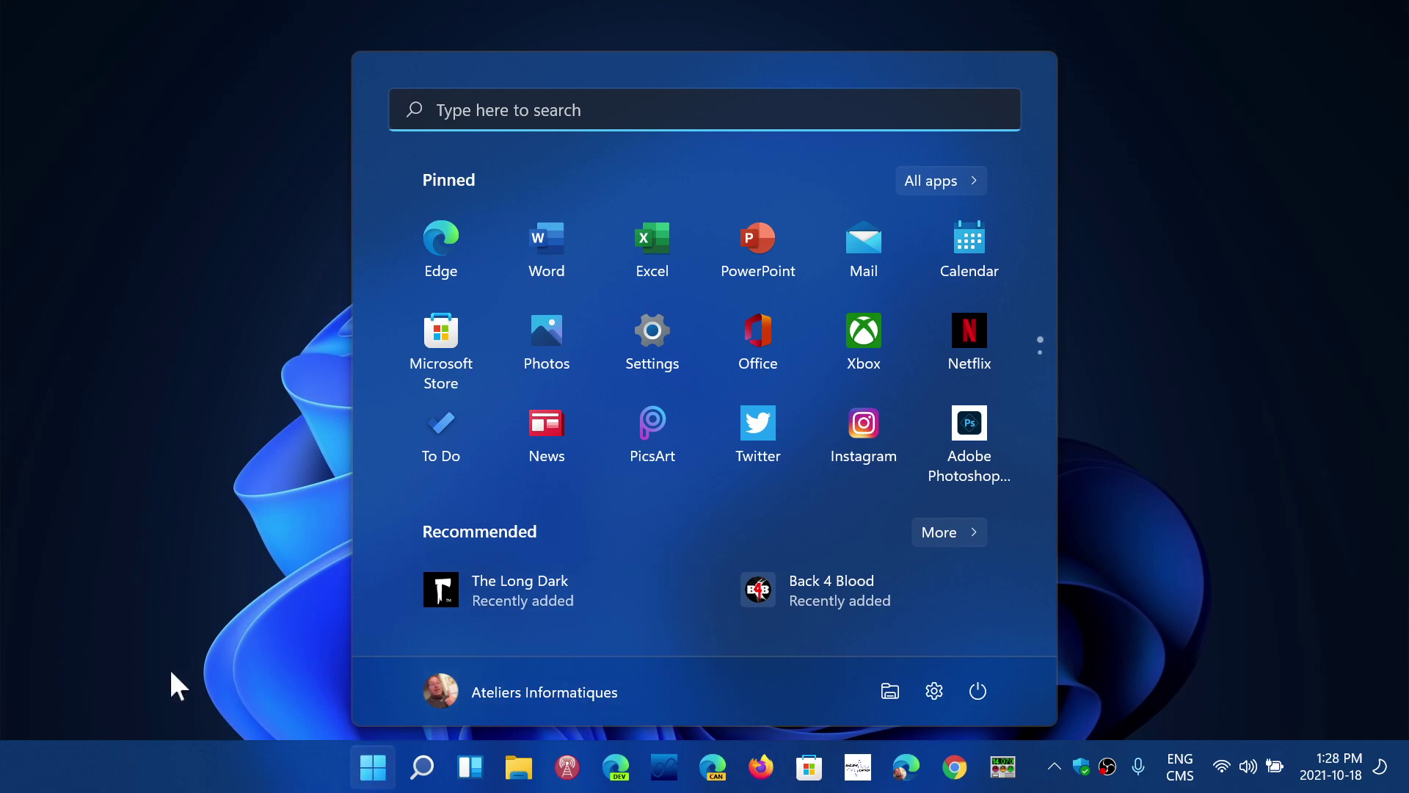
left_click(177, 644)
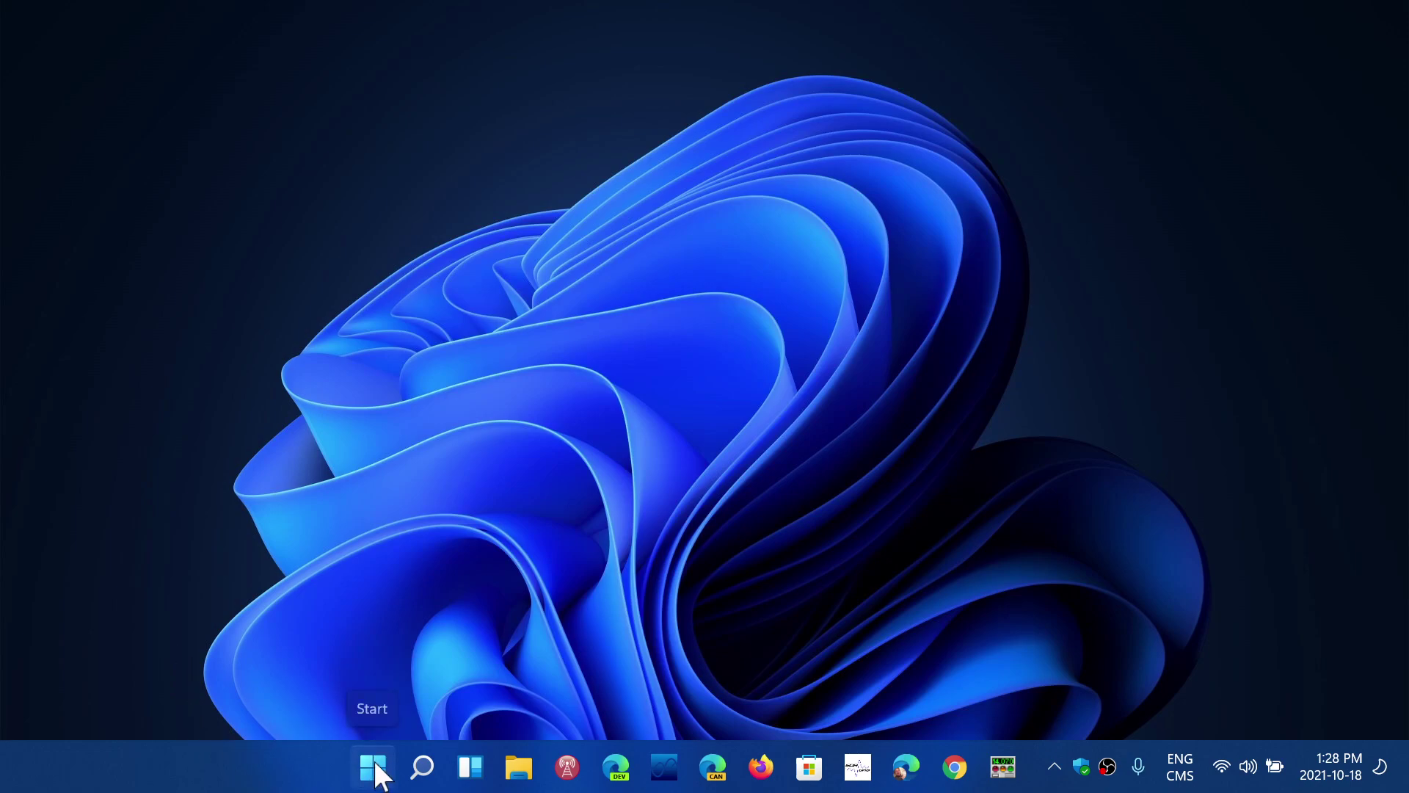
right_click(262, 759)
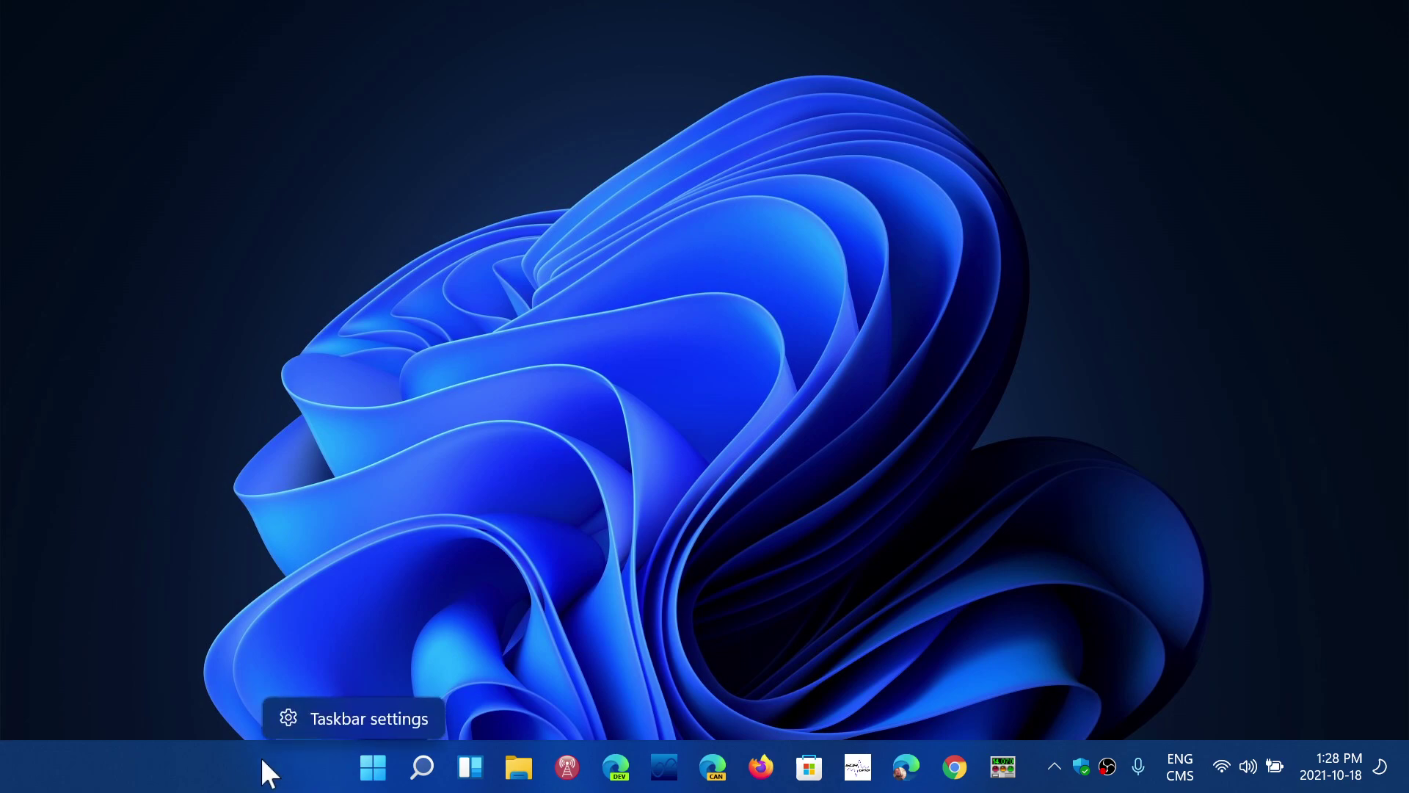
left_click(344, 718)
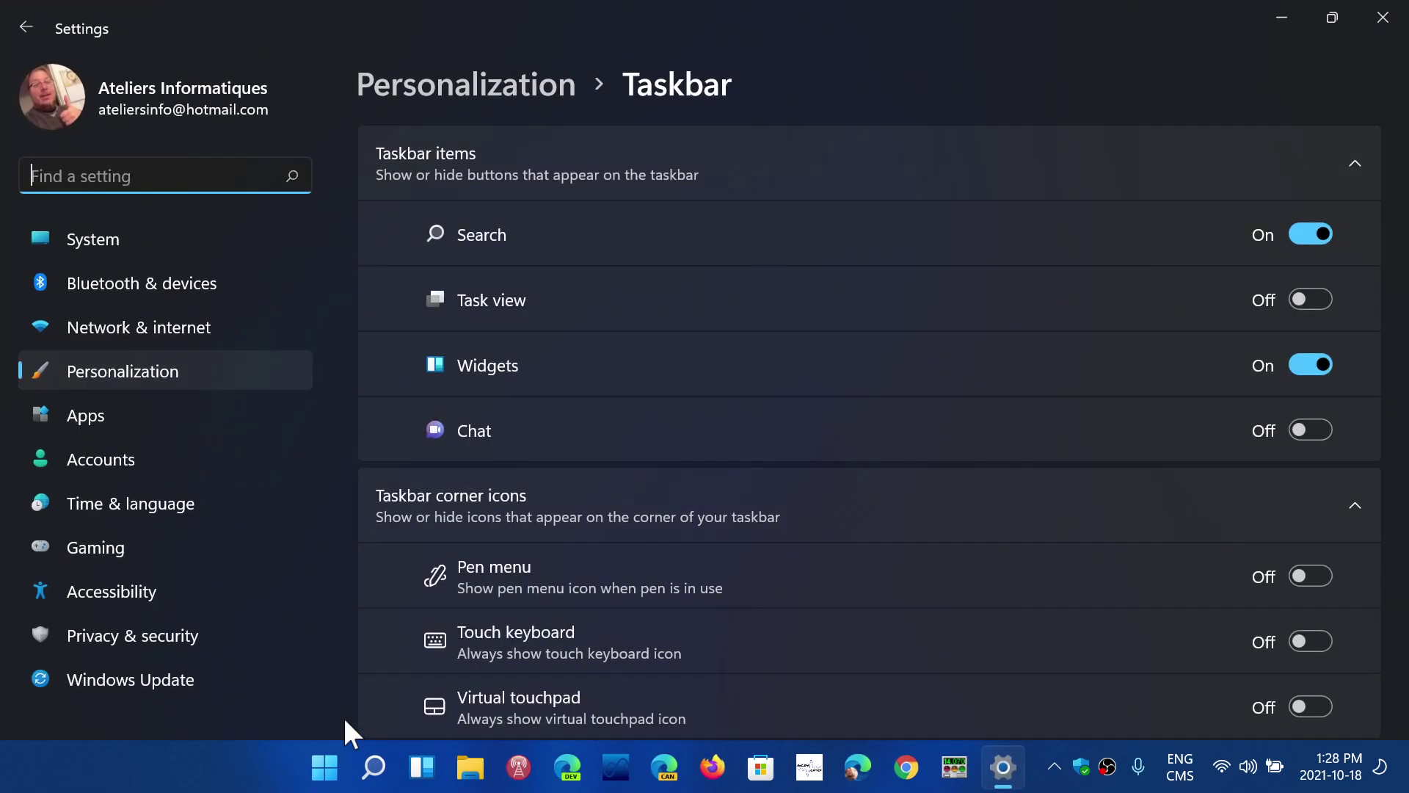
- Under Taskbar behaviors, set Taskbar alignment to Left
scroll(611, 566, "down", 4)
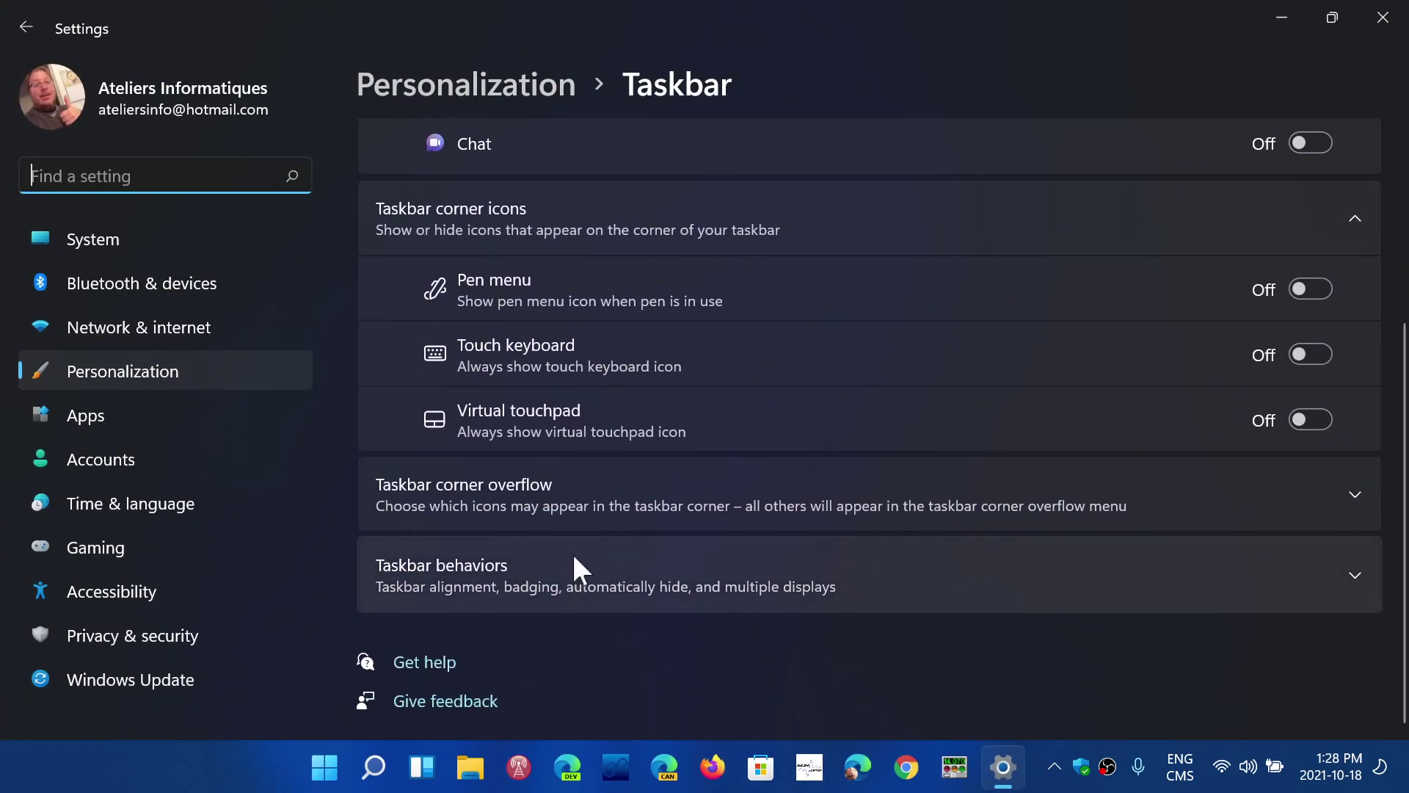
left_click(574, 569)
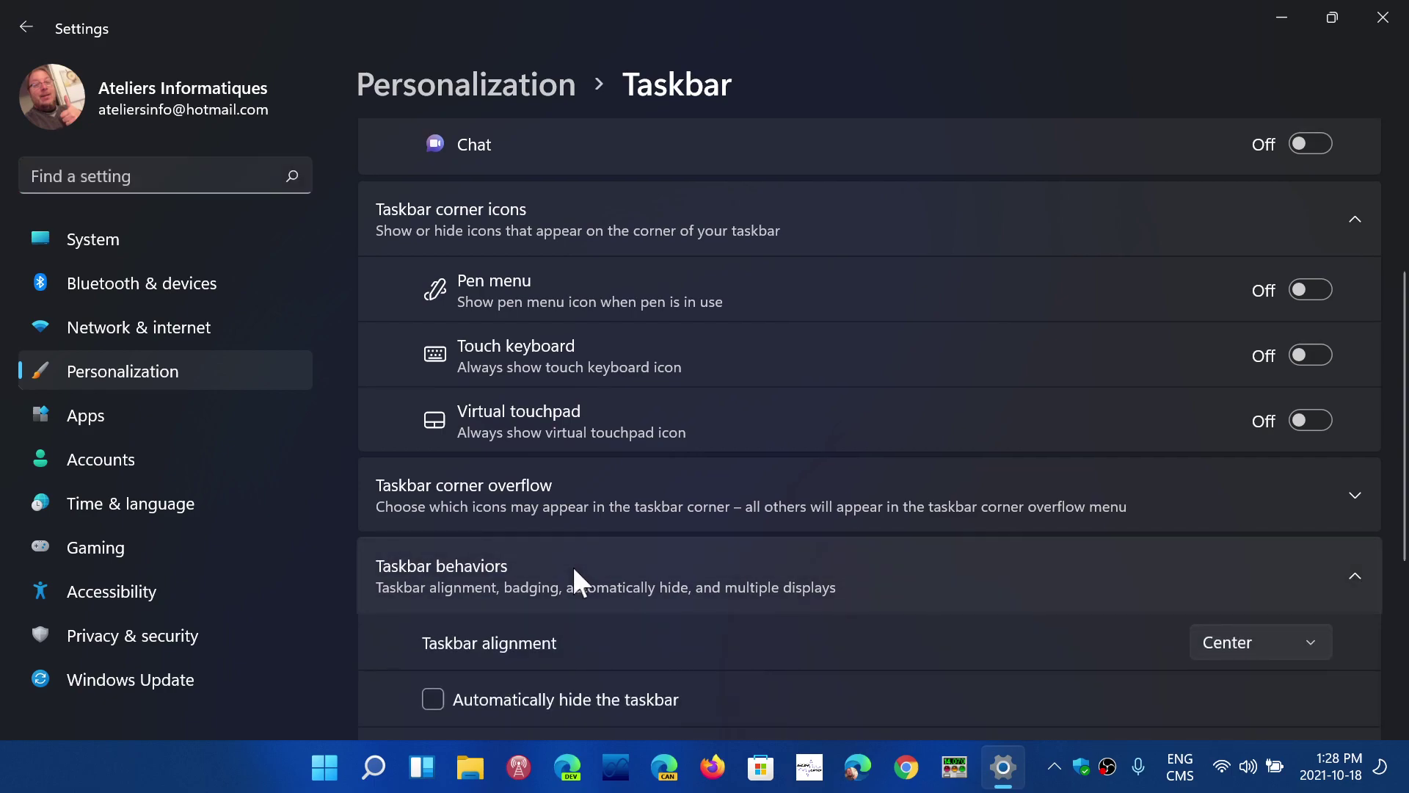
scroll(873, 570, "down", 2)
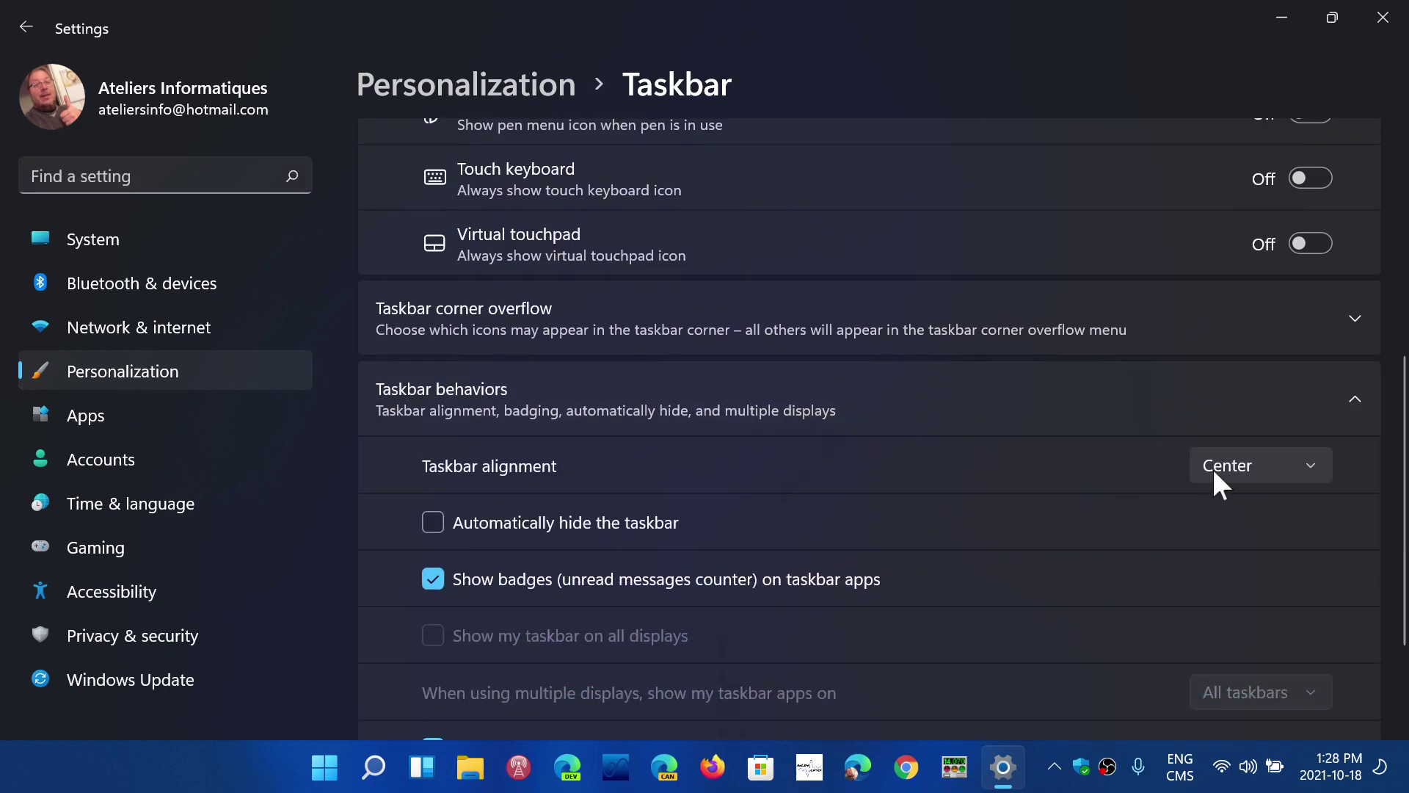
left_click(1222, 467)
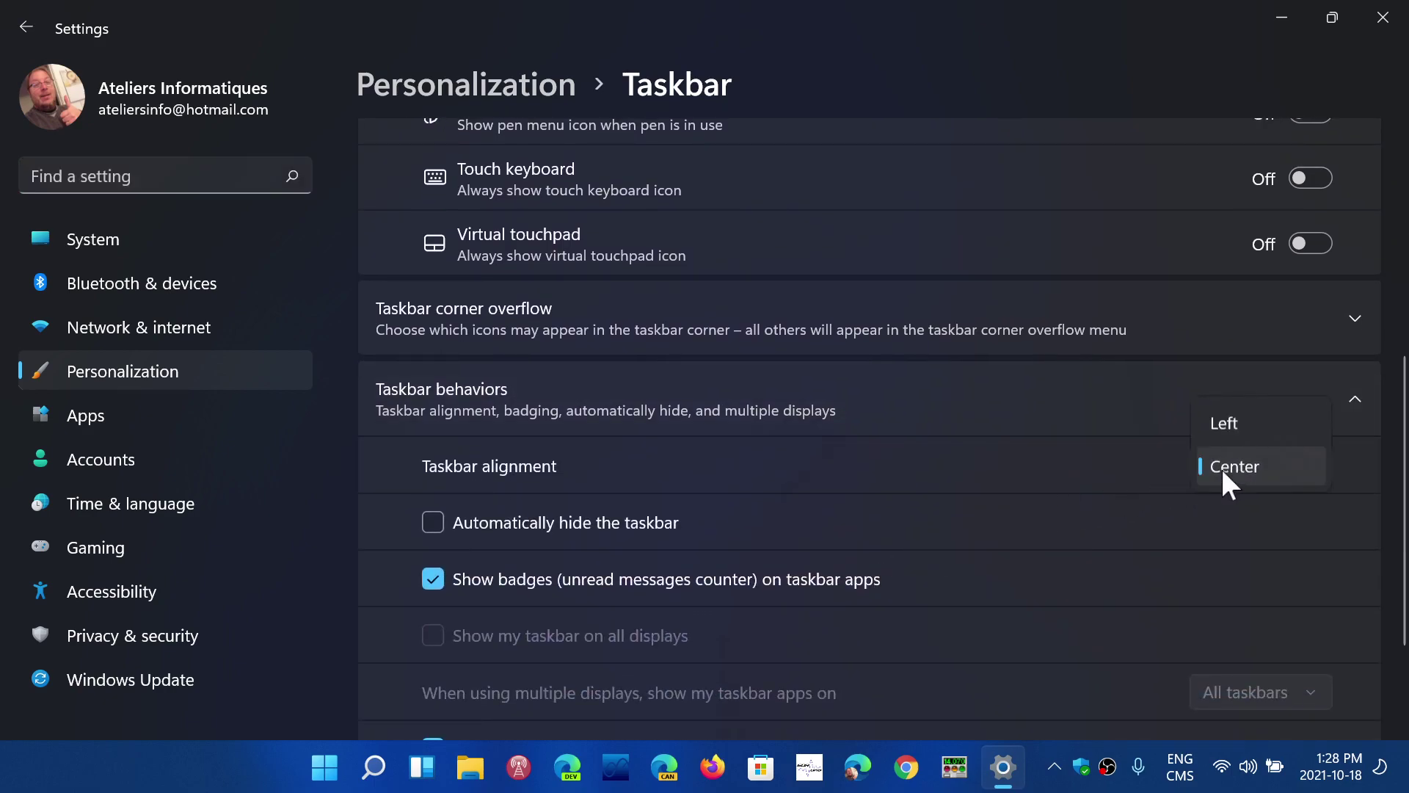
left_click(1229, 425)
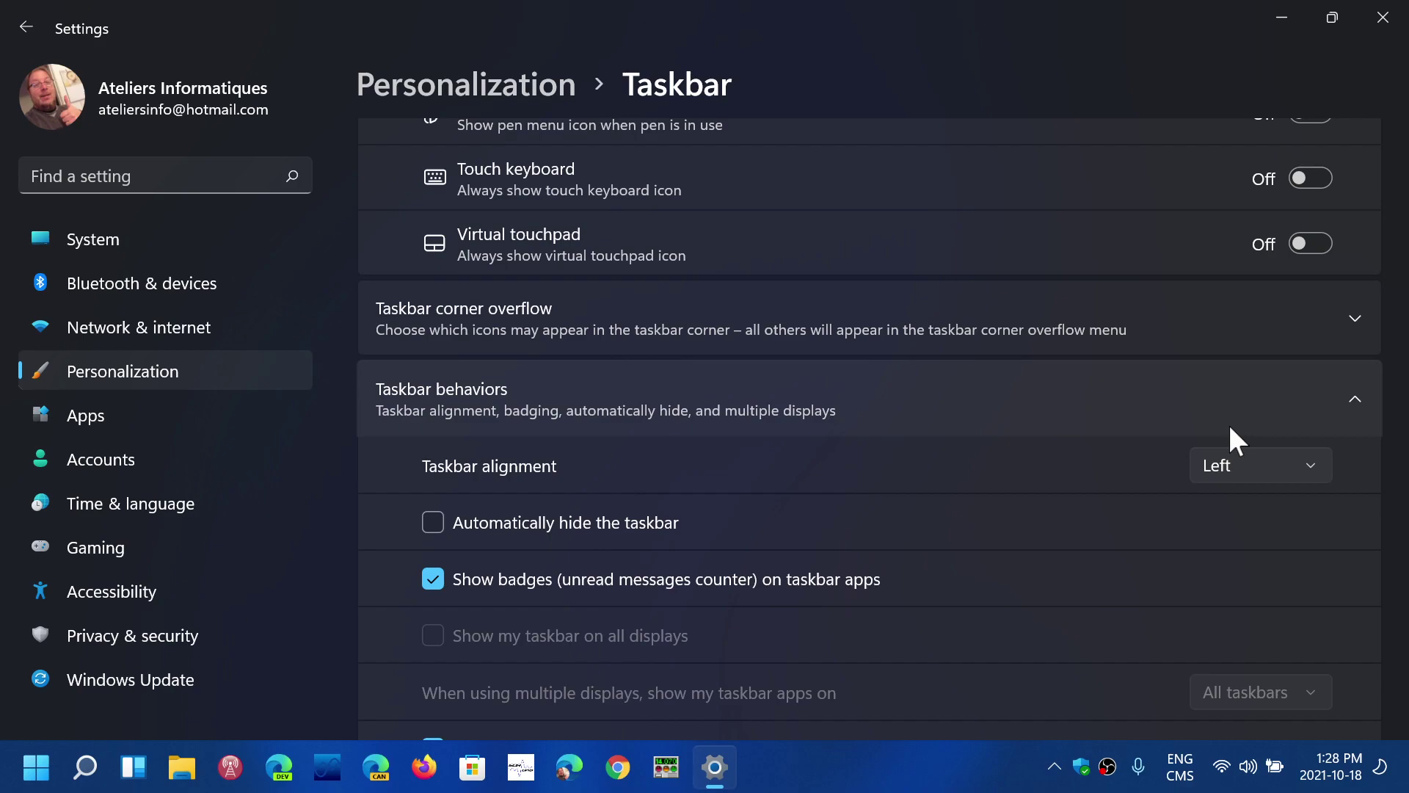
scroll(926, 524, "down", 2)
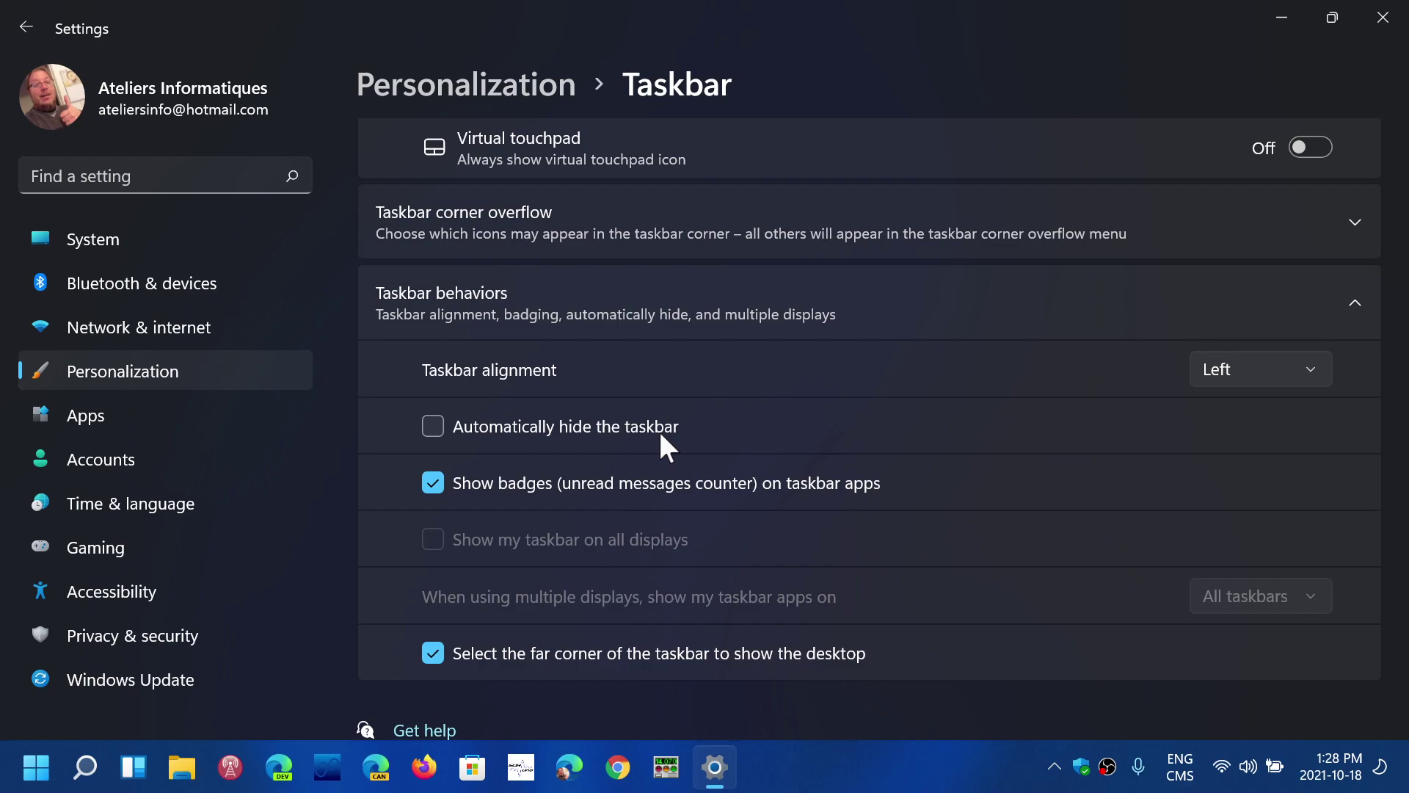
left_click(433, 427)
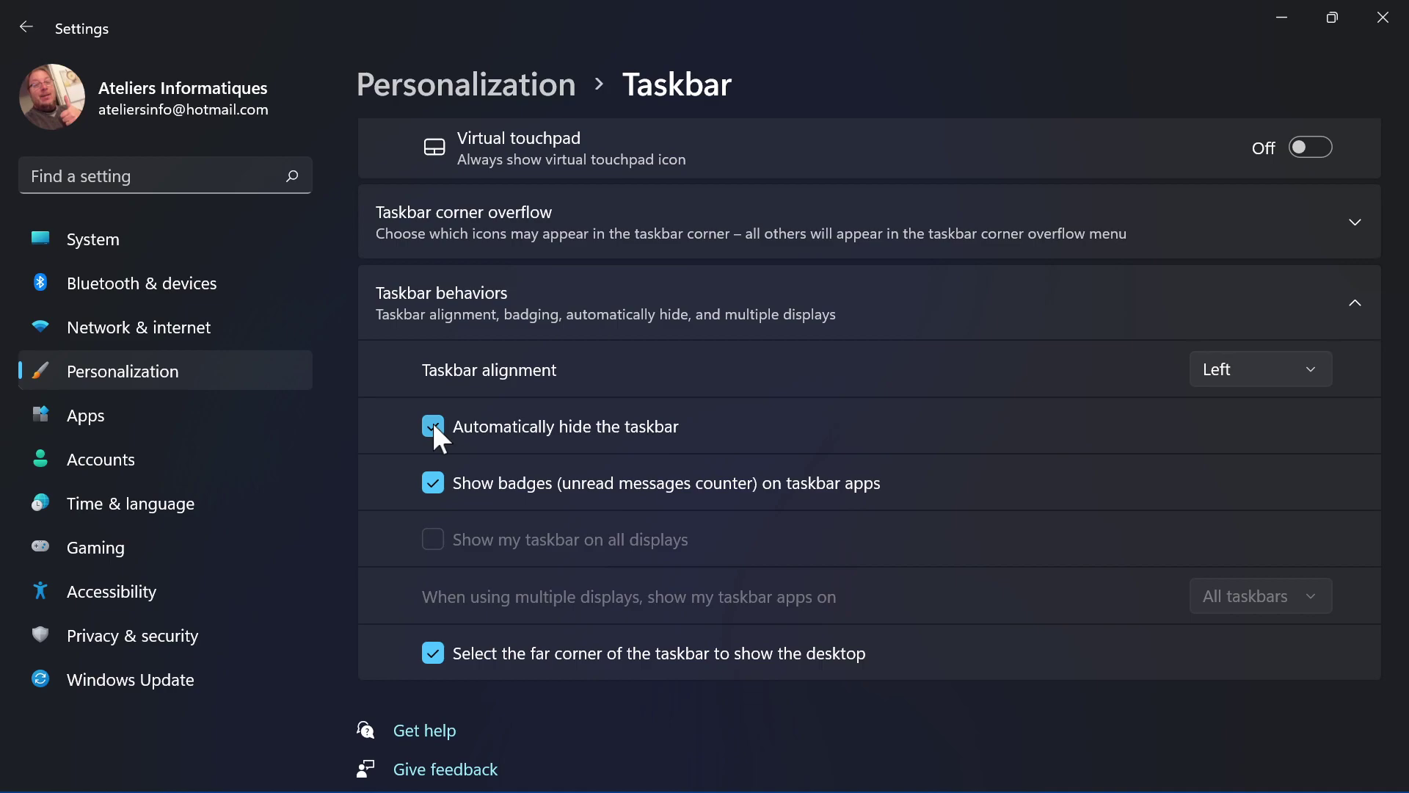
left_click(434, 428)
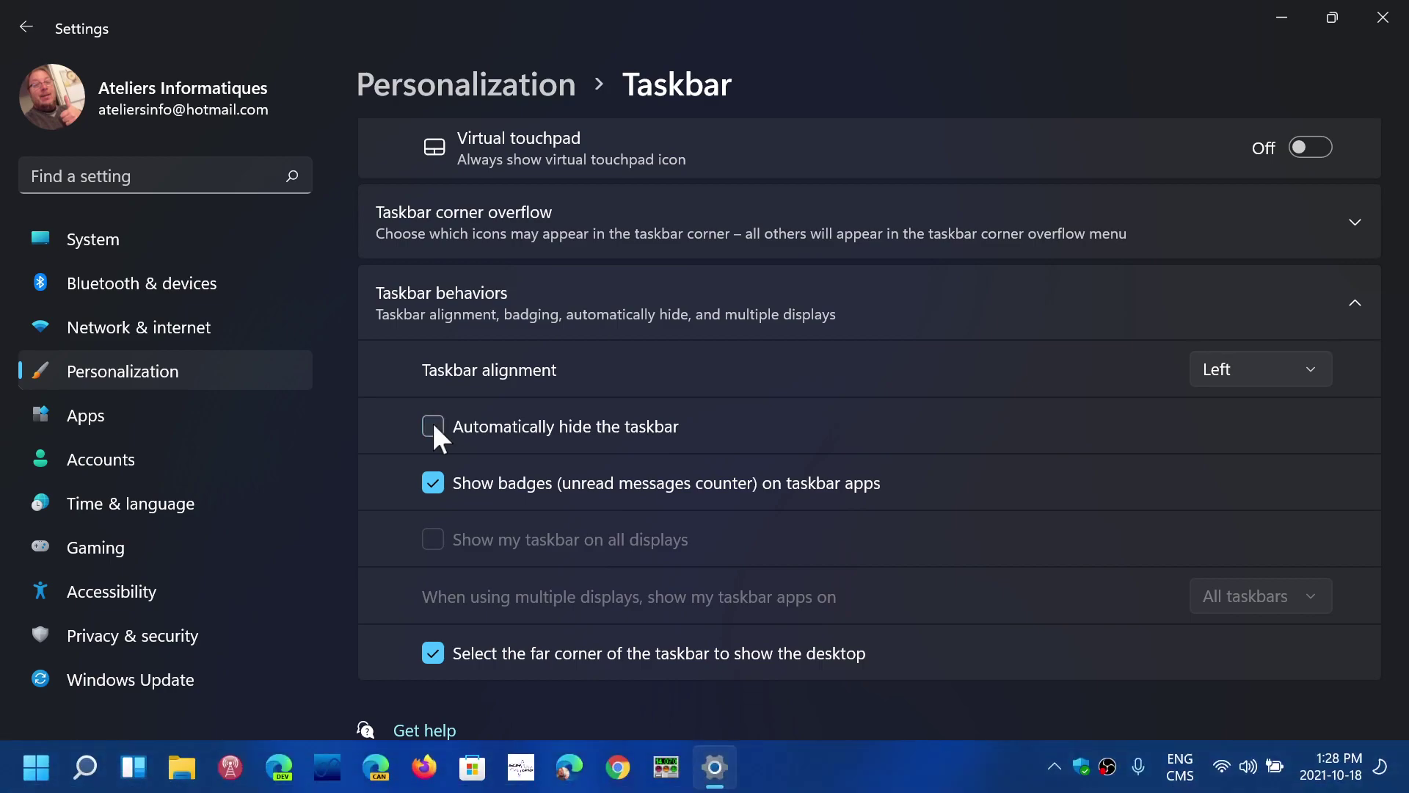
left_click(433, 483)
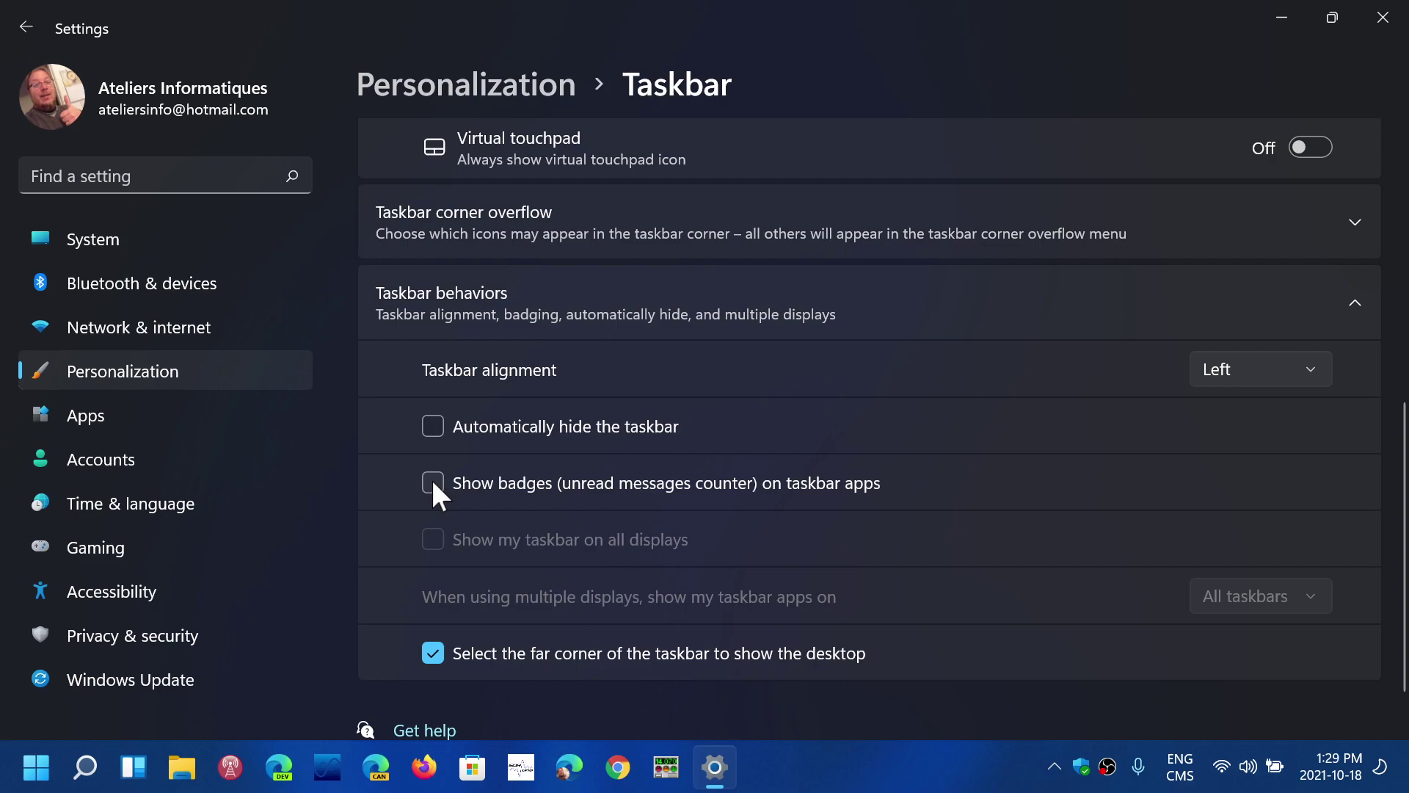
left_click(434, 483)
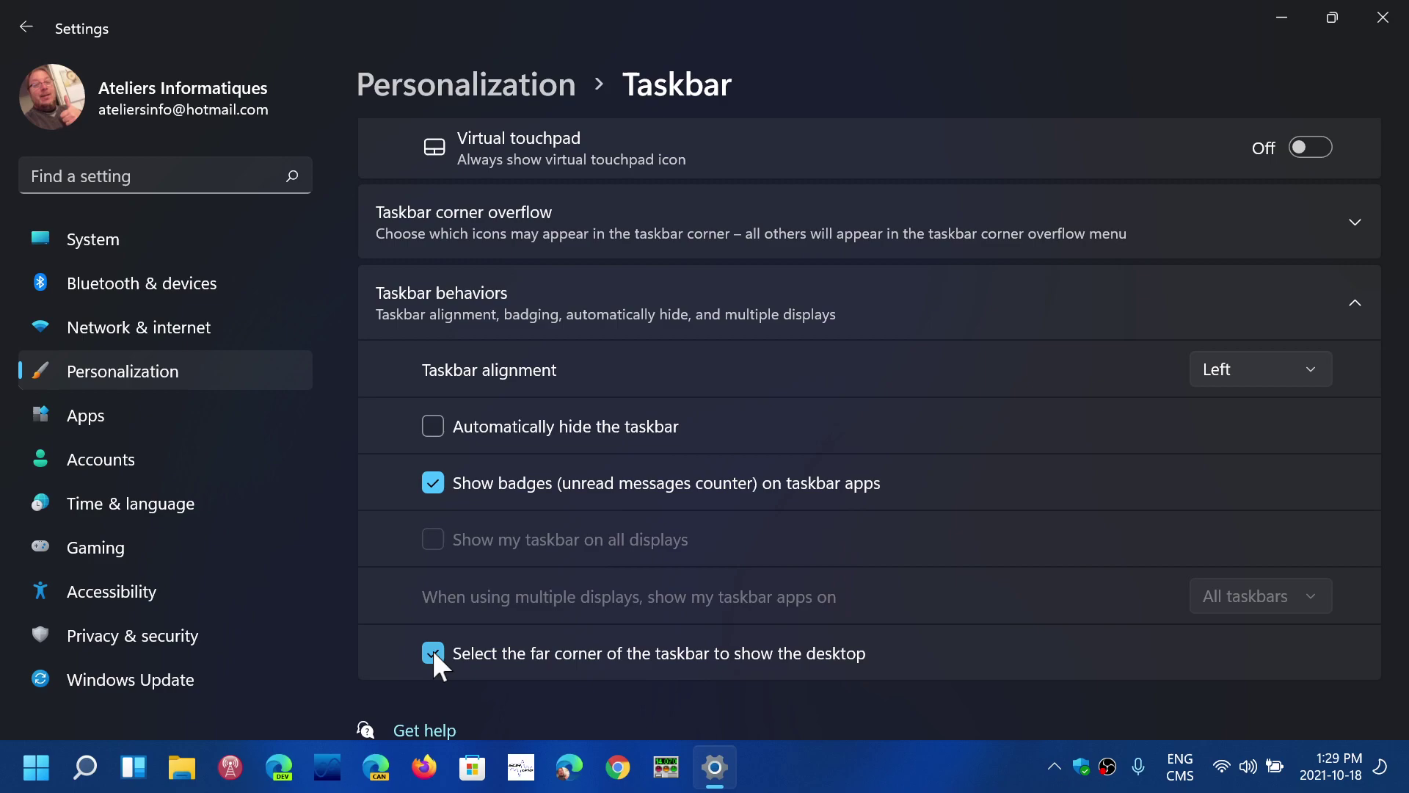
scroll(1064, 548, "down", 1)
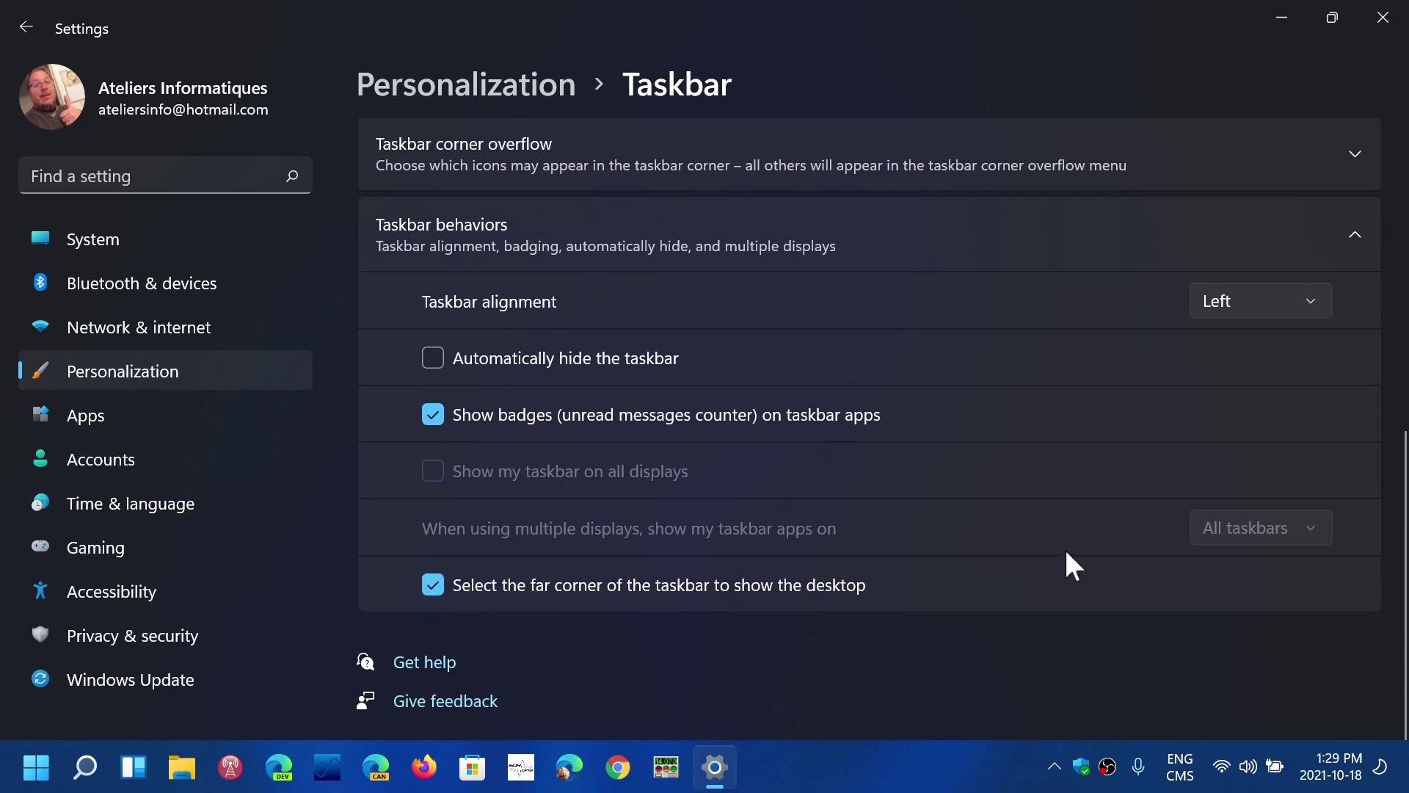
scroll(1064, 548, "up", 2)
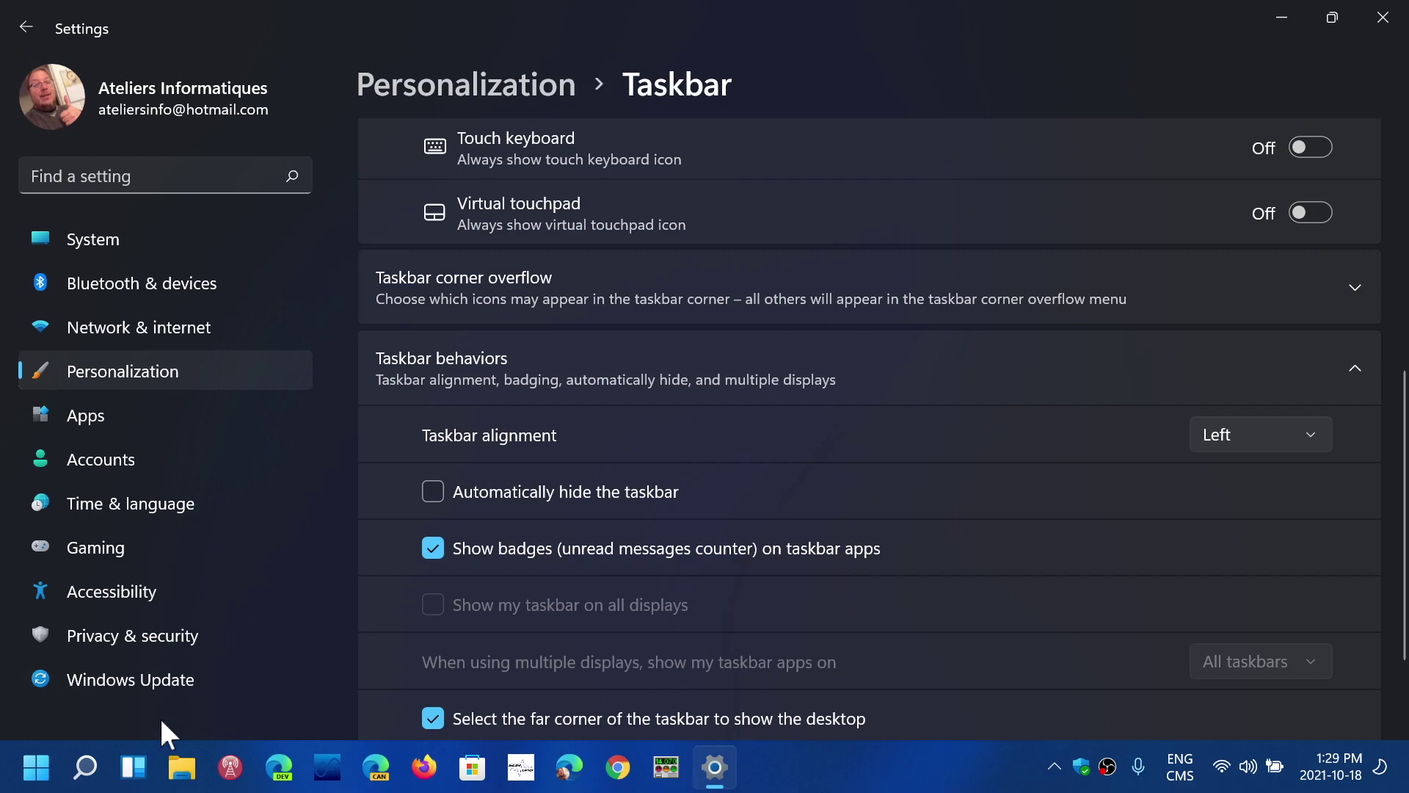
left_click(33, 780)
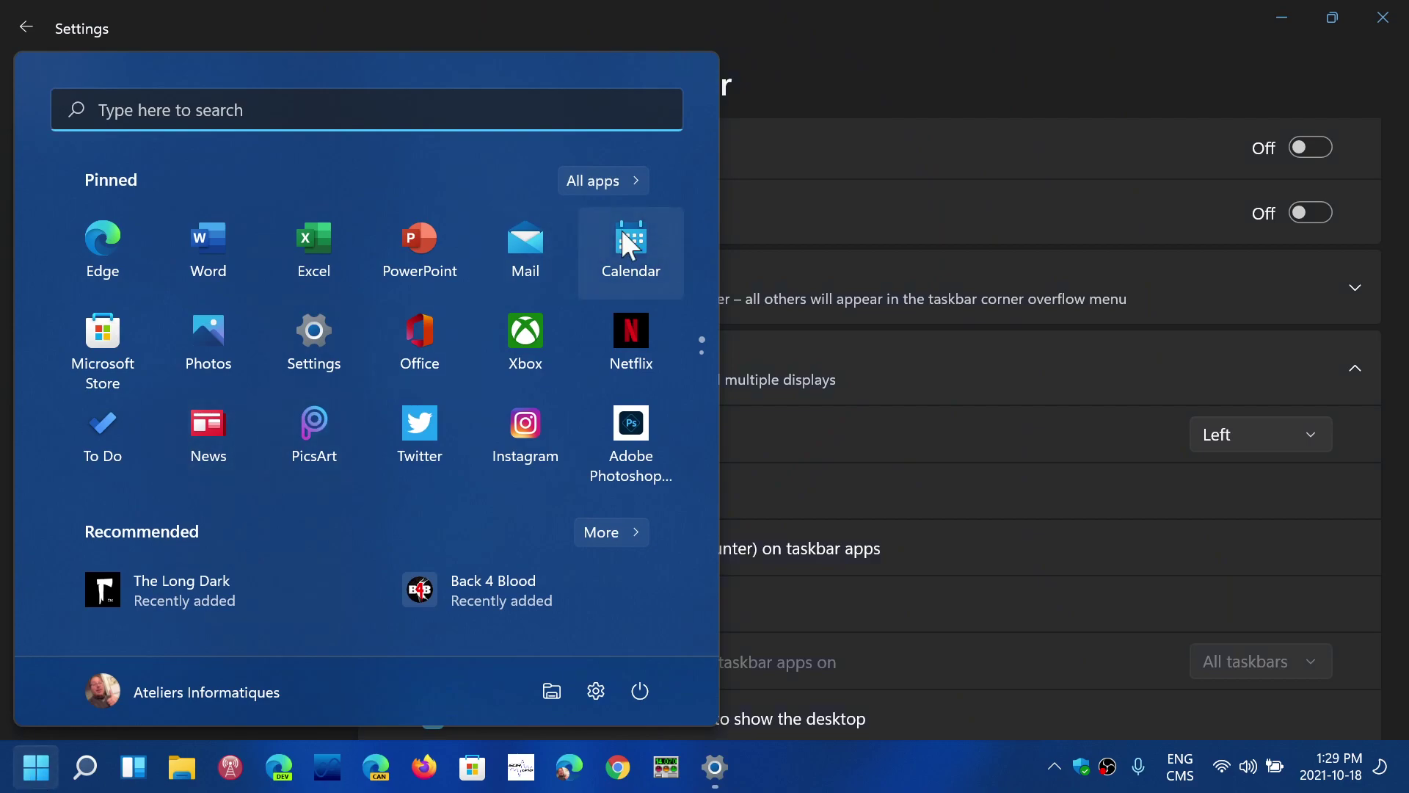
left_click(602, 180)
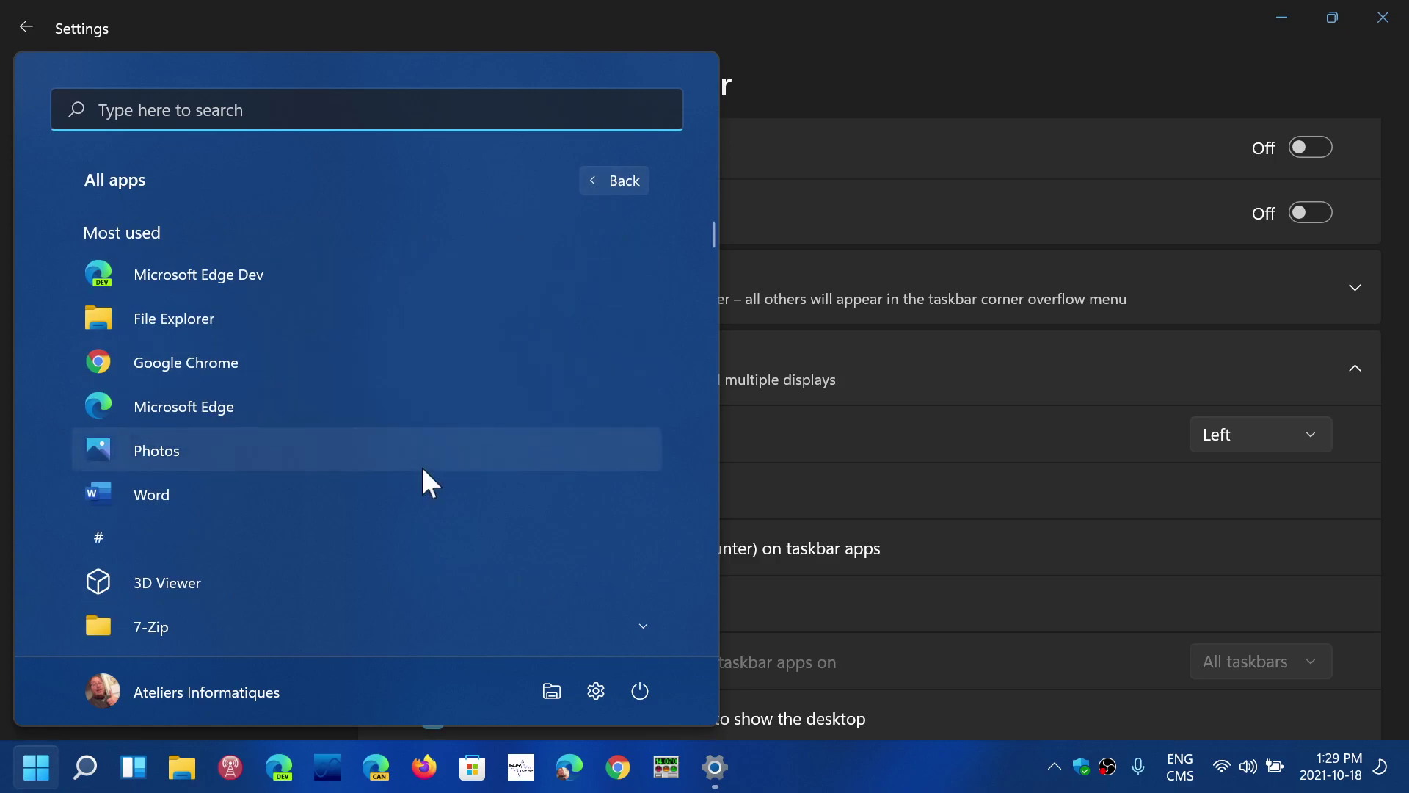
scroll(423, 470, "down", 15)
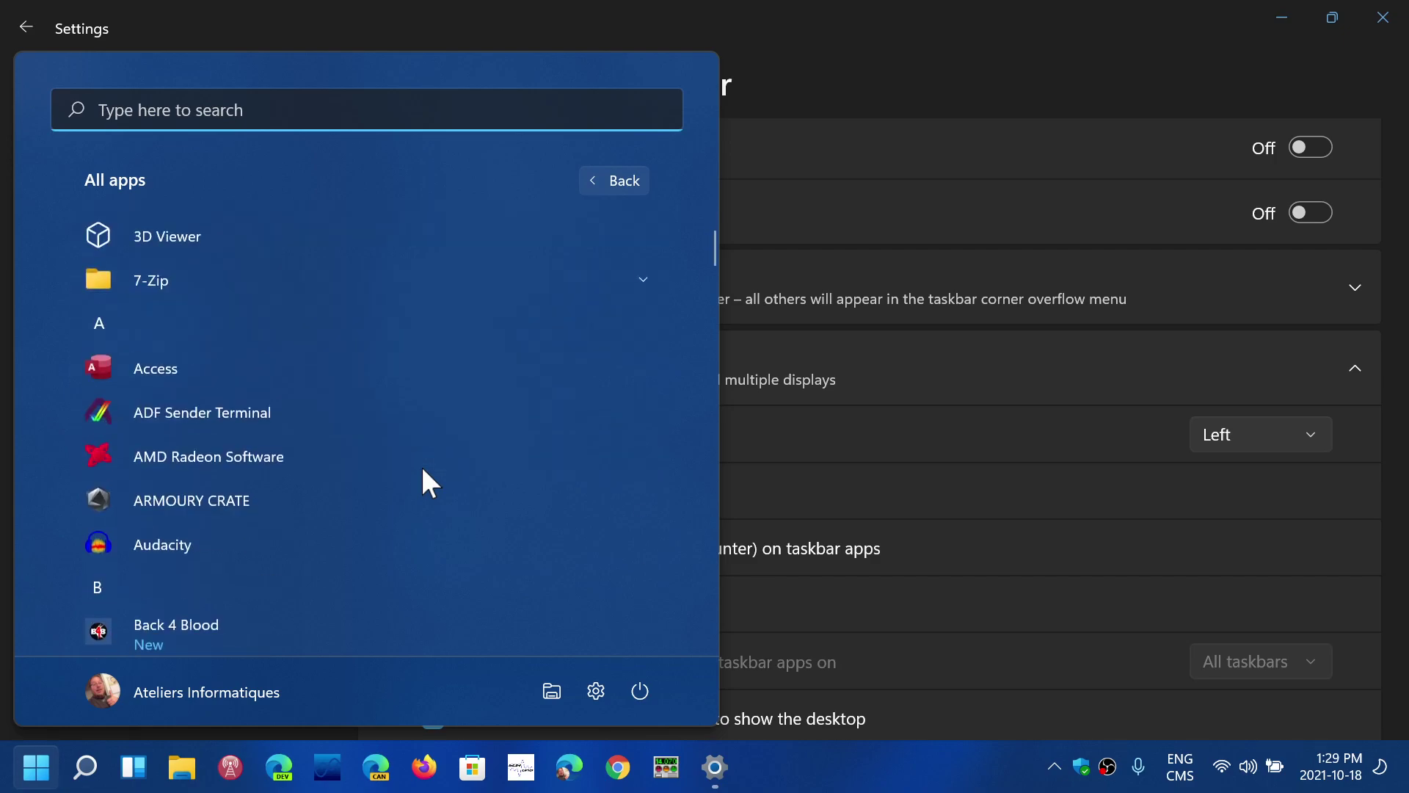
scroll(423, 471, "down", 15)
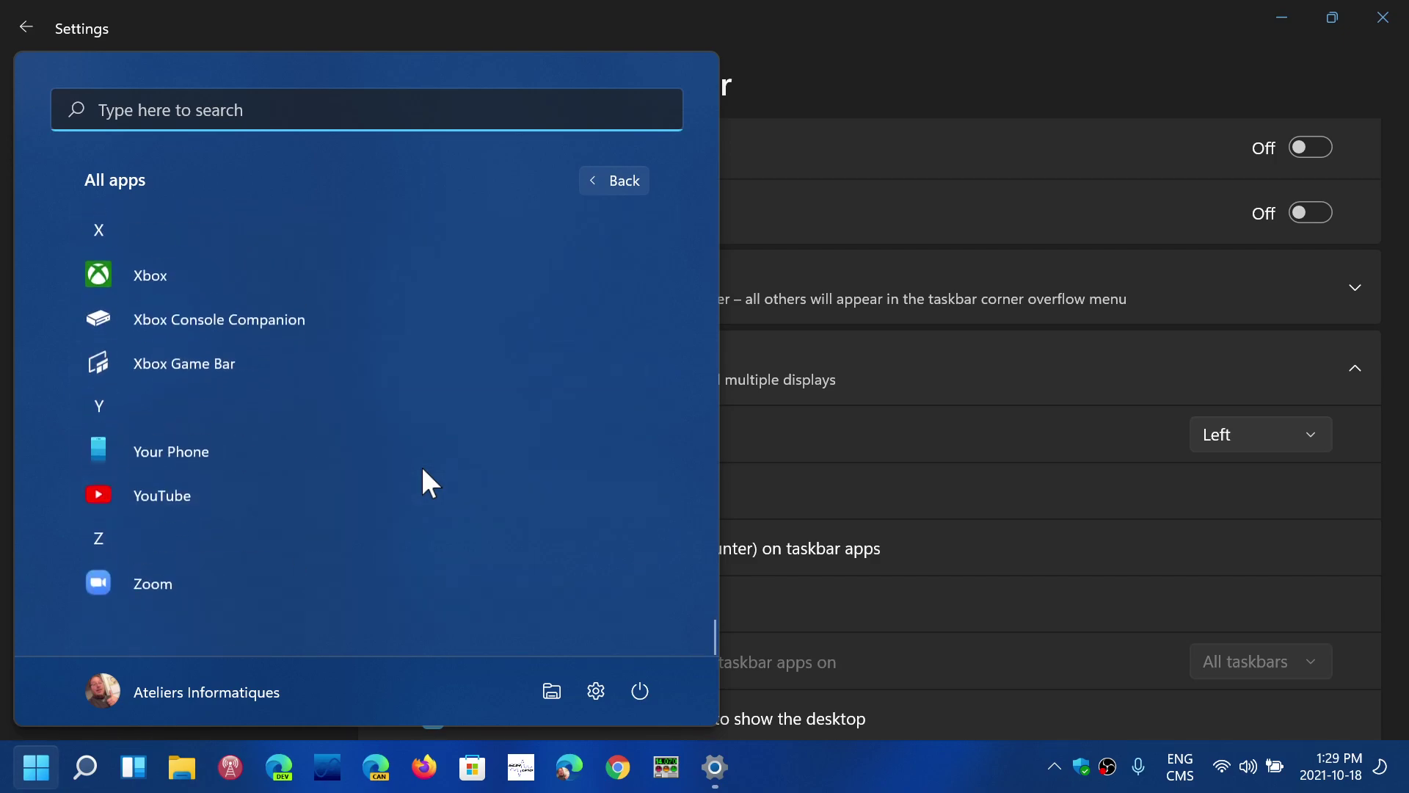
scroll(423, 471, "up", 10)
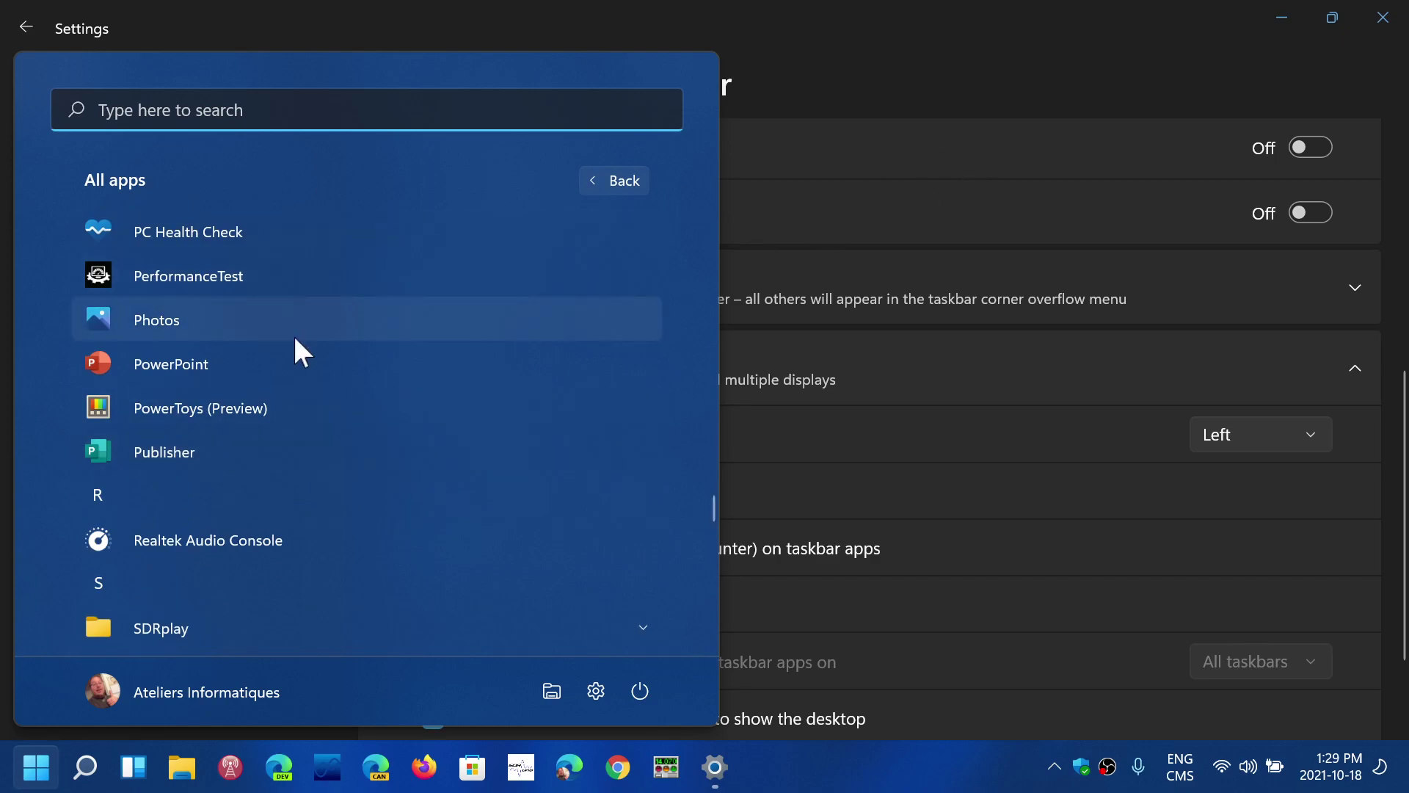
scroll(296, 340, "up", 15)
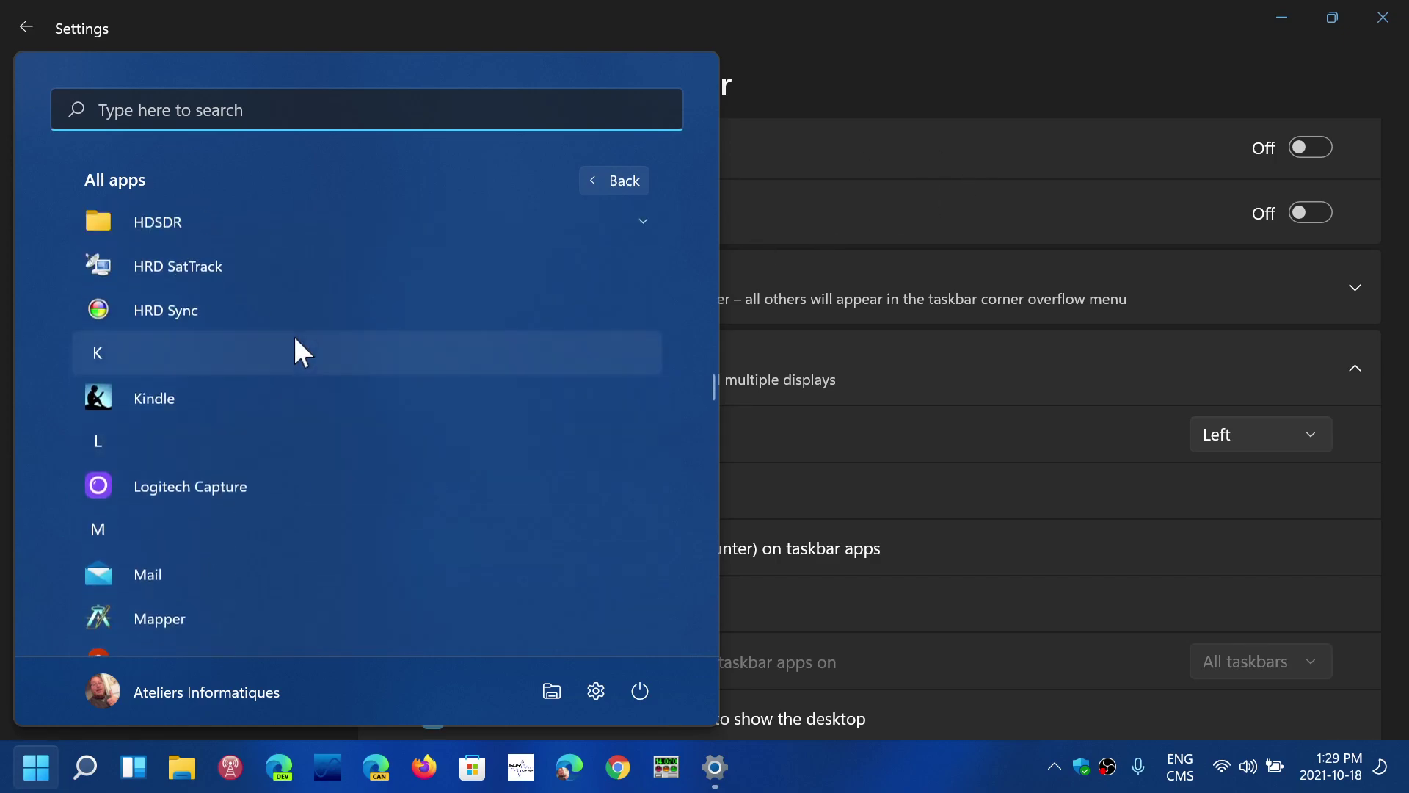
scroll(294, 338, "up", 5)
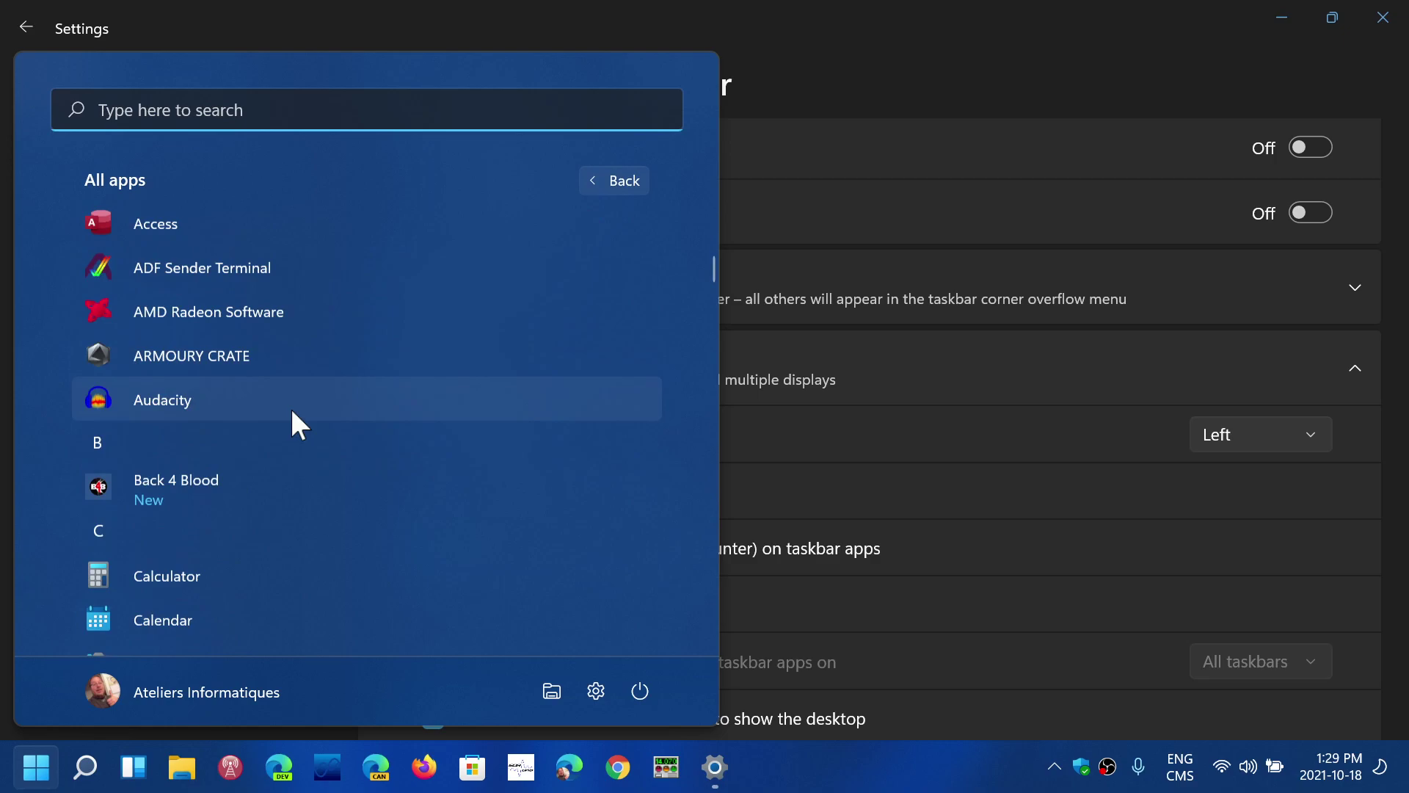
left_click(1029, 81)
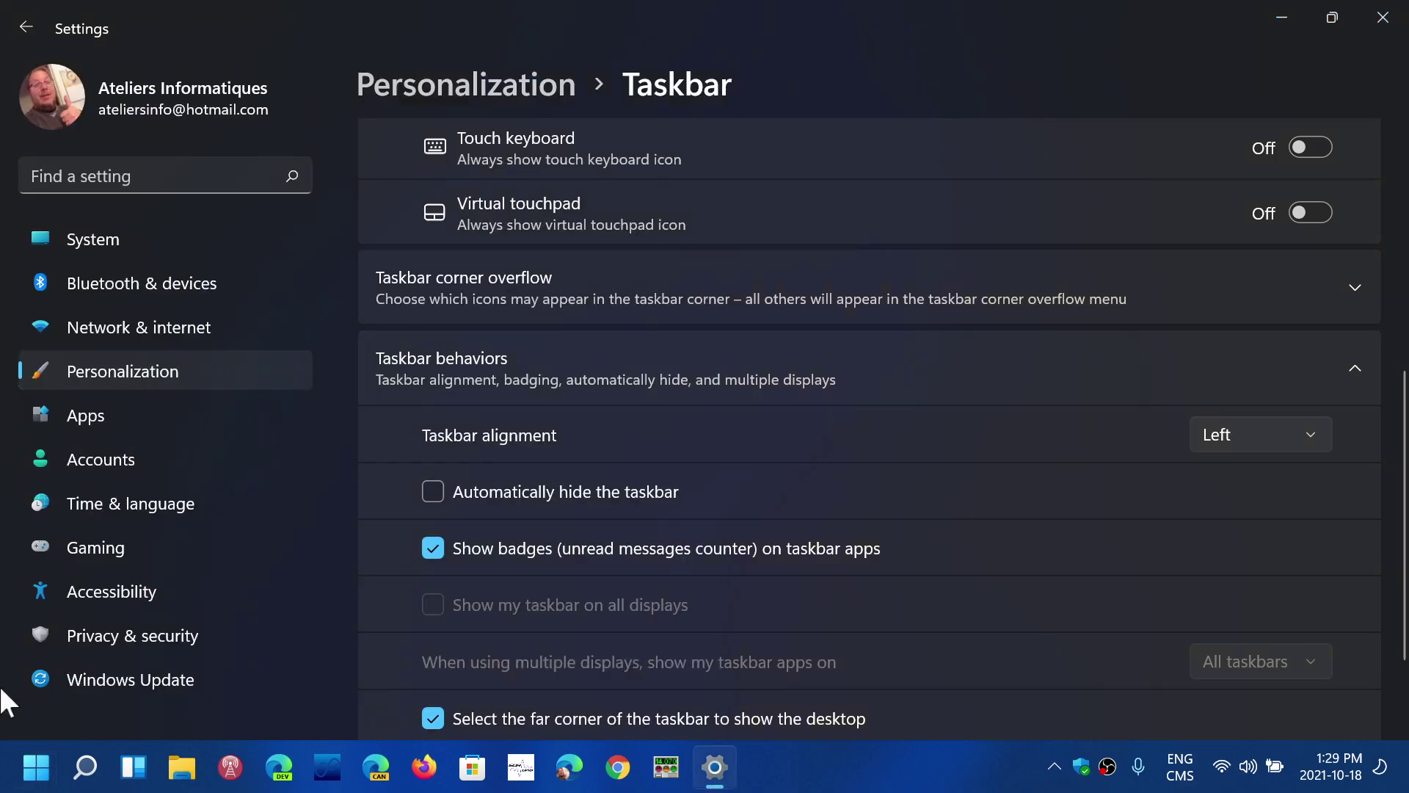
left_click(25, 775)
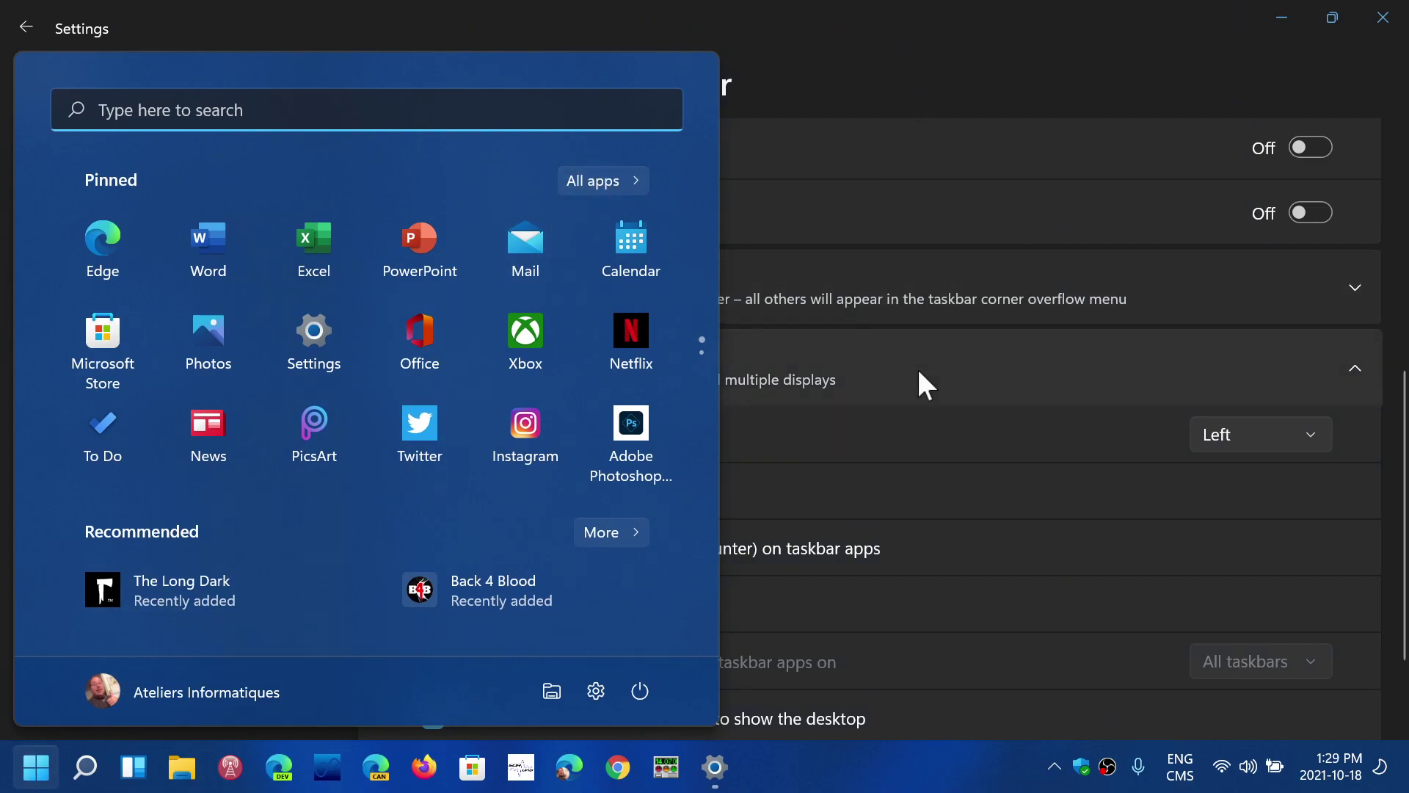
left_click(922, 80)
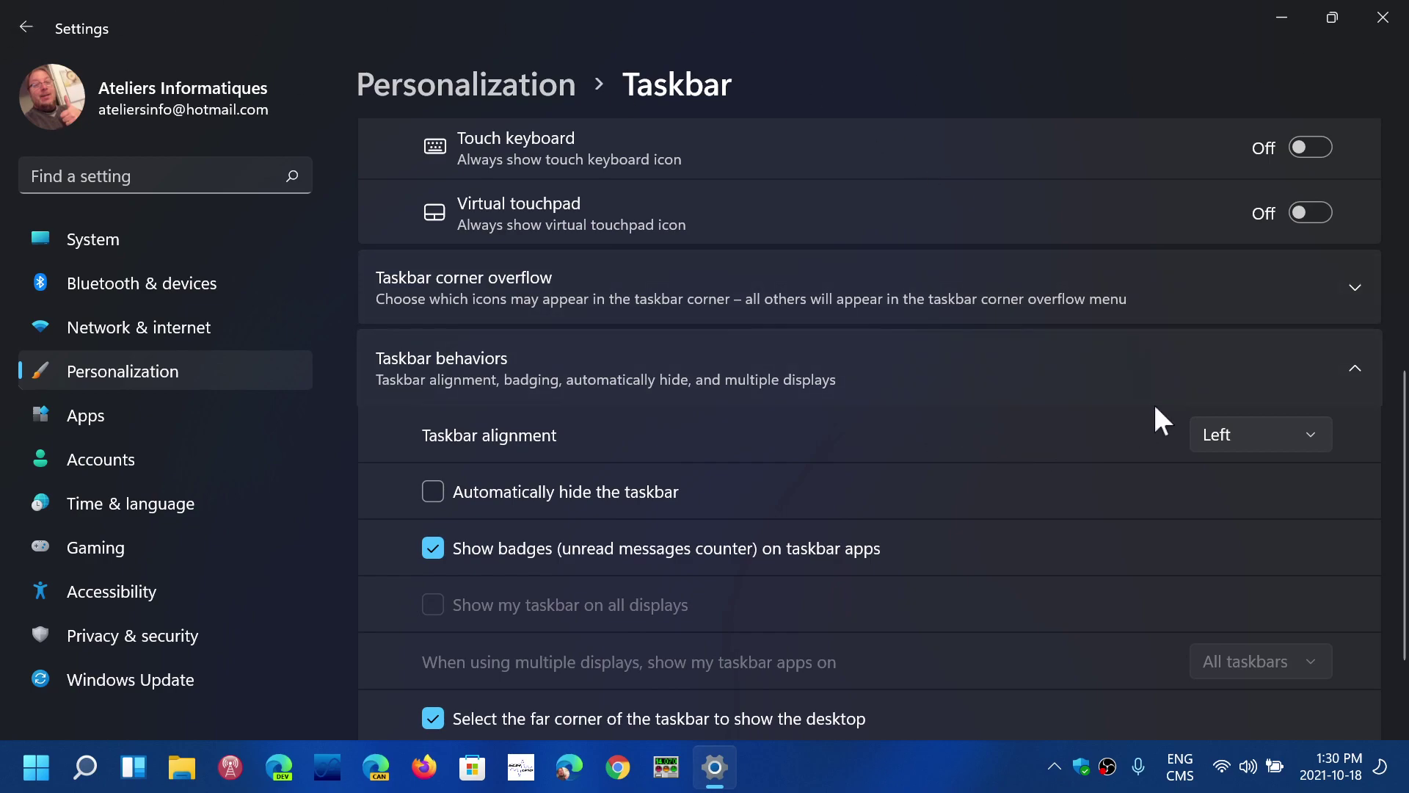
- Set Taskbar alignment back to Center
left_click(1238, 433)
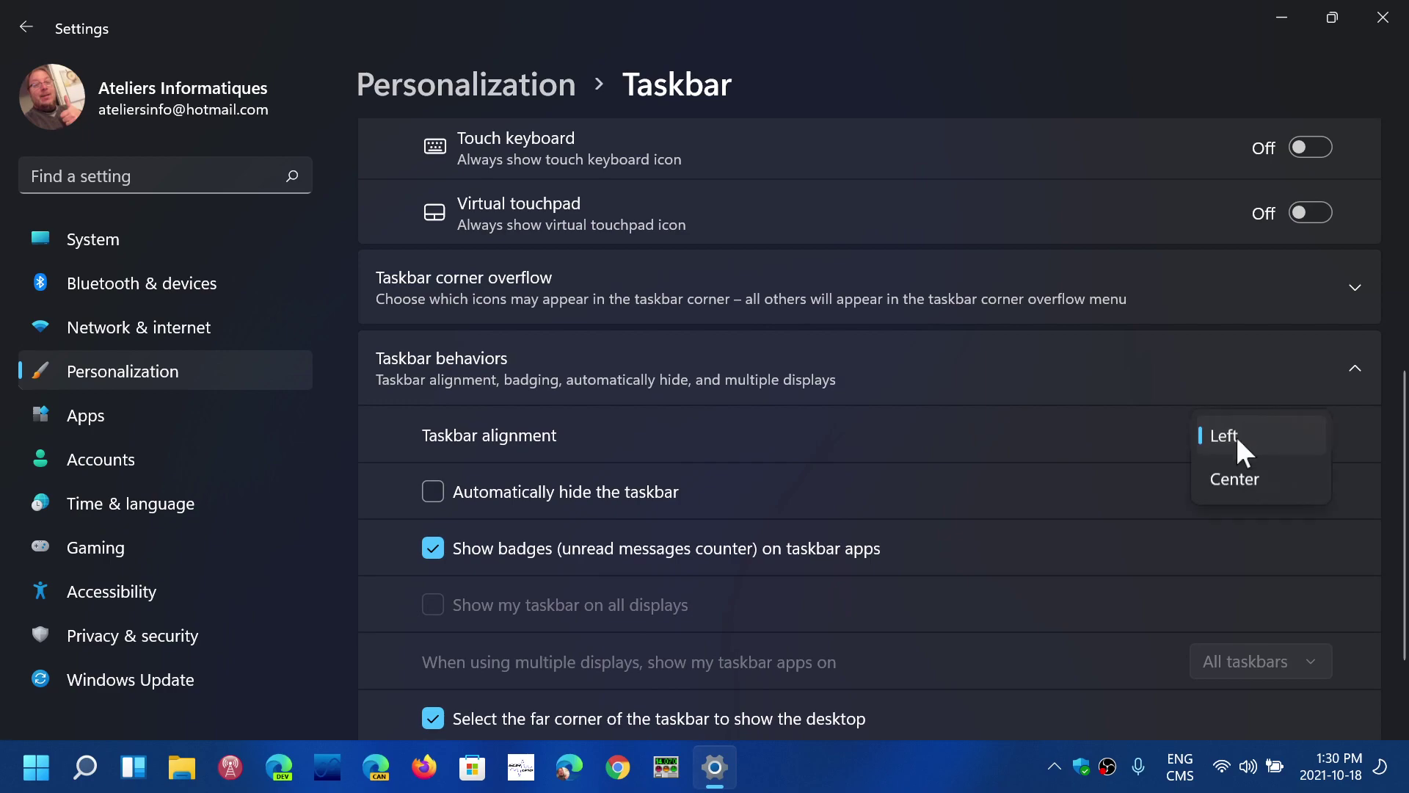
left_click(1241, 487)
scroll(1006, 560, "down", 2)
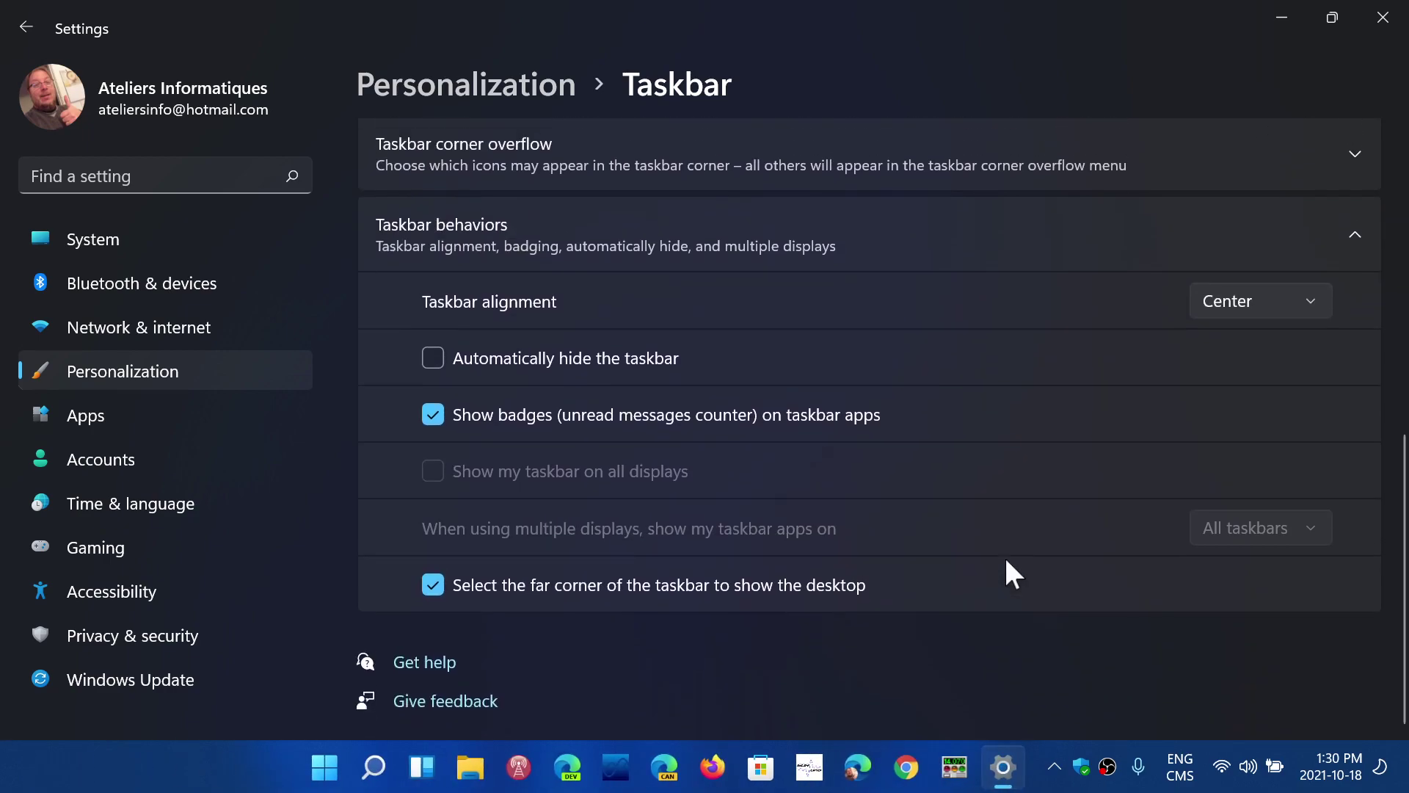
scroll(1007, 560, "up", 10)
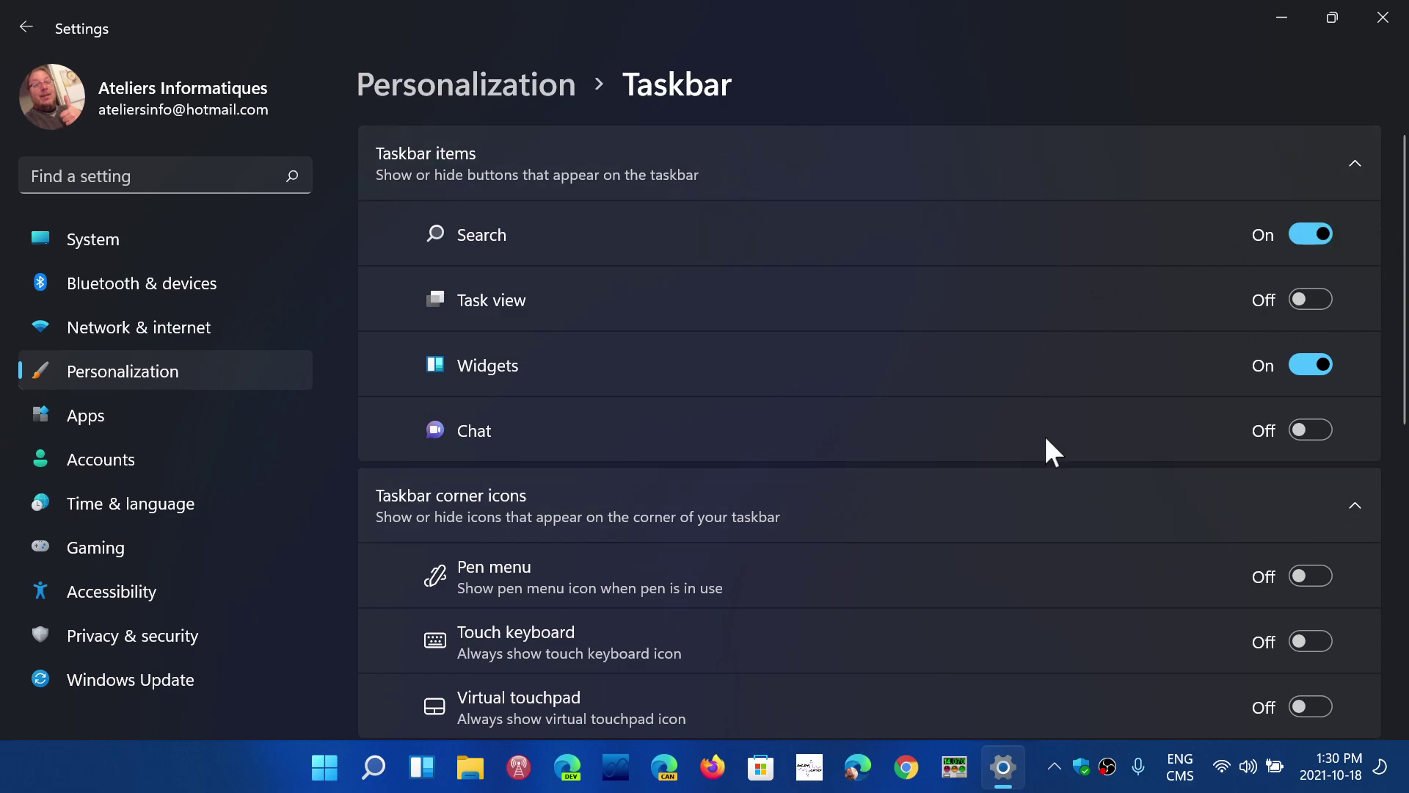
- Turn Widgets off in Taskbar items, toggling Search off and back on
left_click(1300, 235)
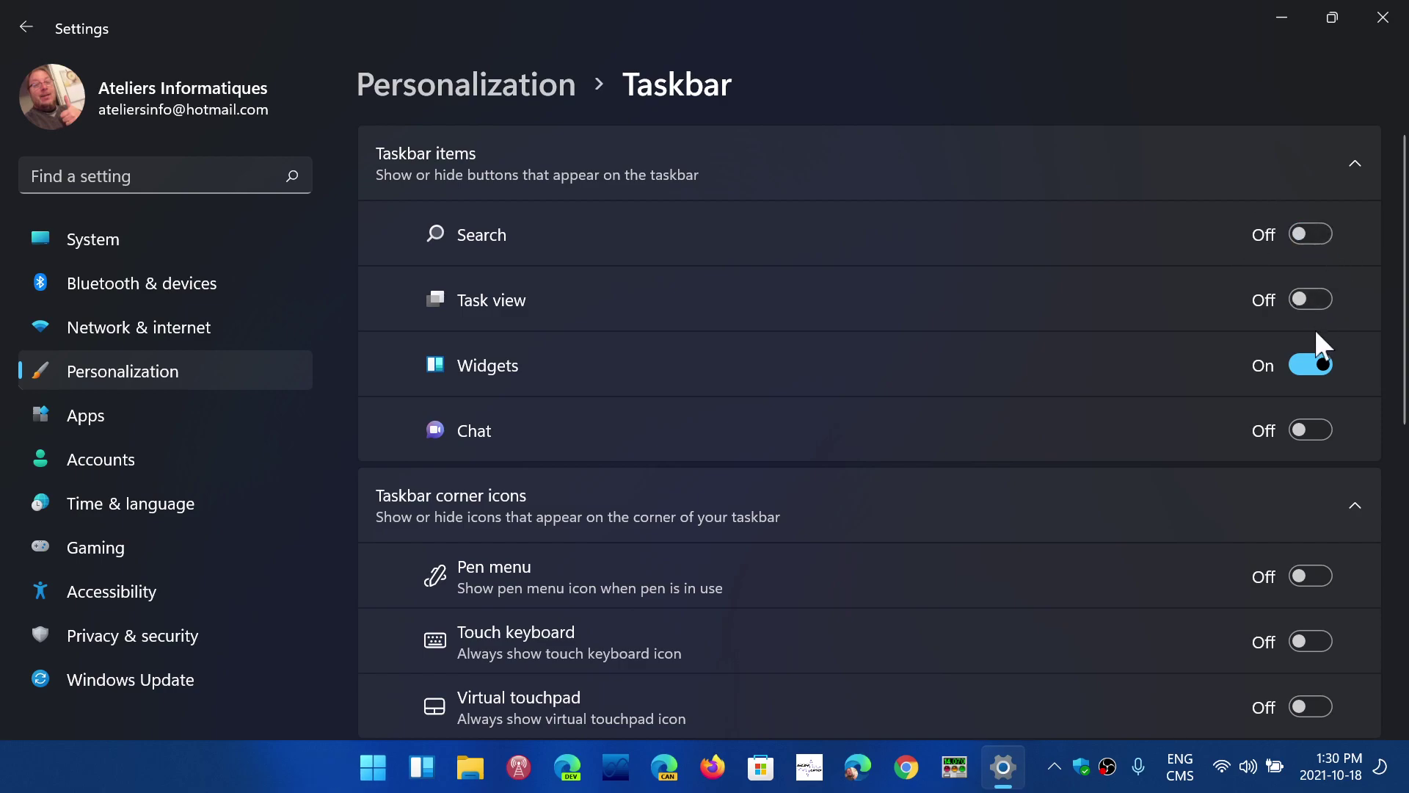
left_click(1306, 367)
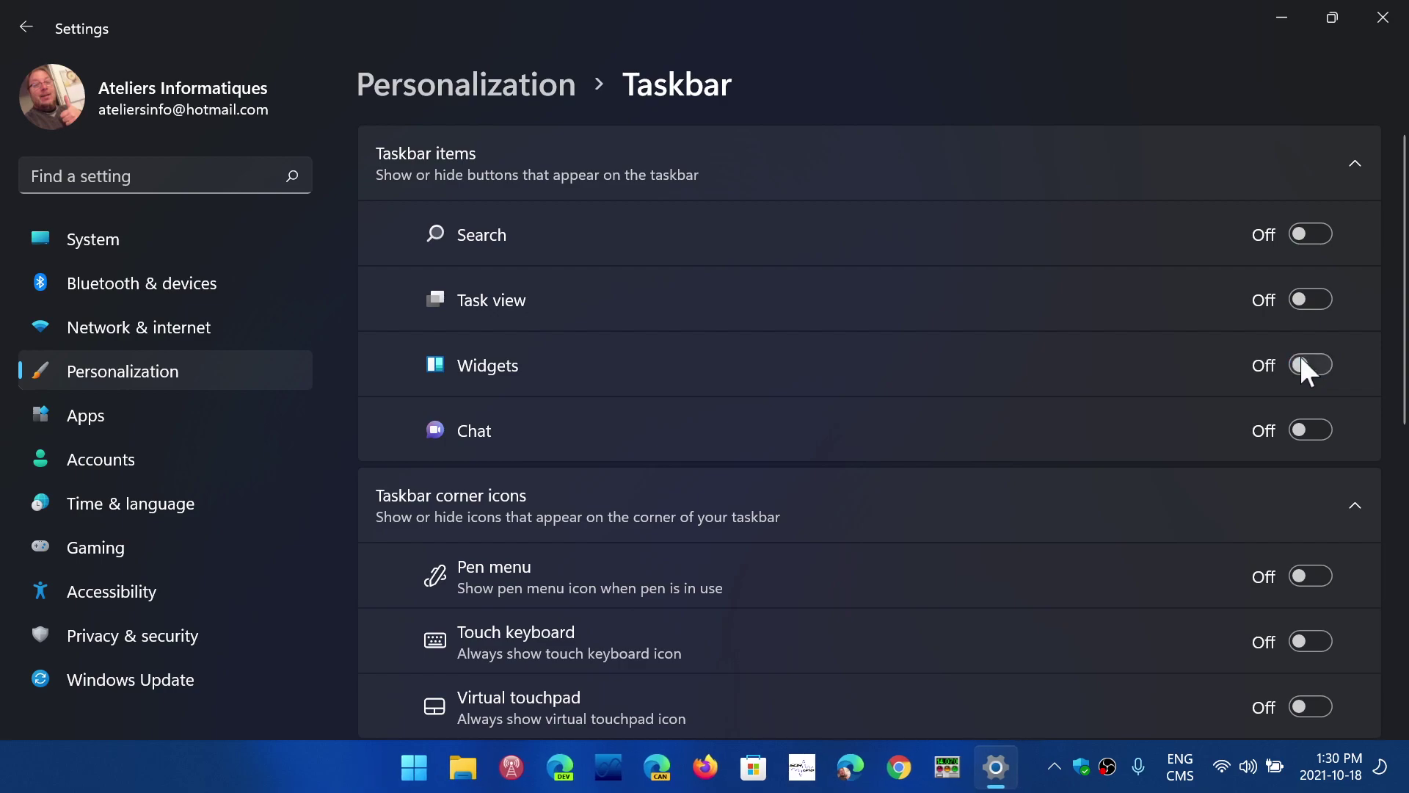
left_click(1314, 235)
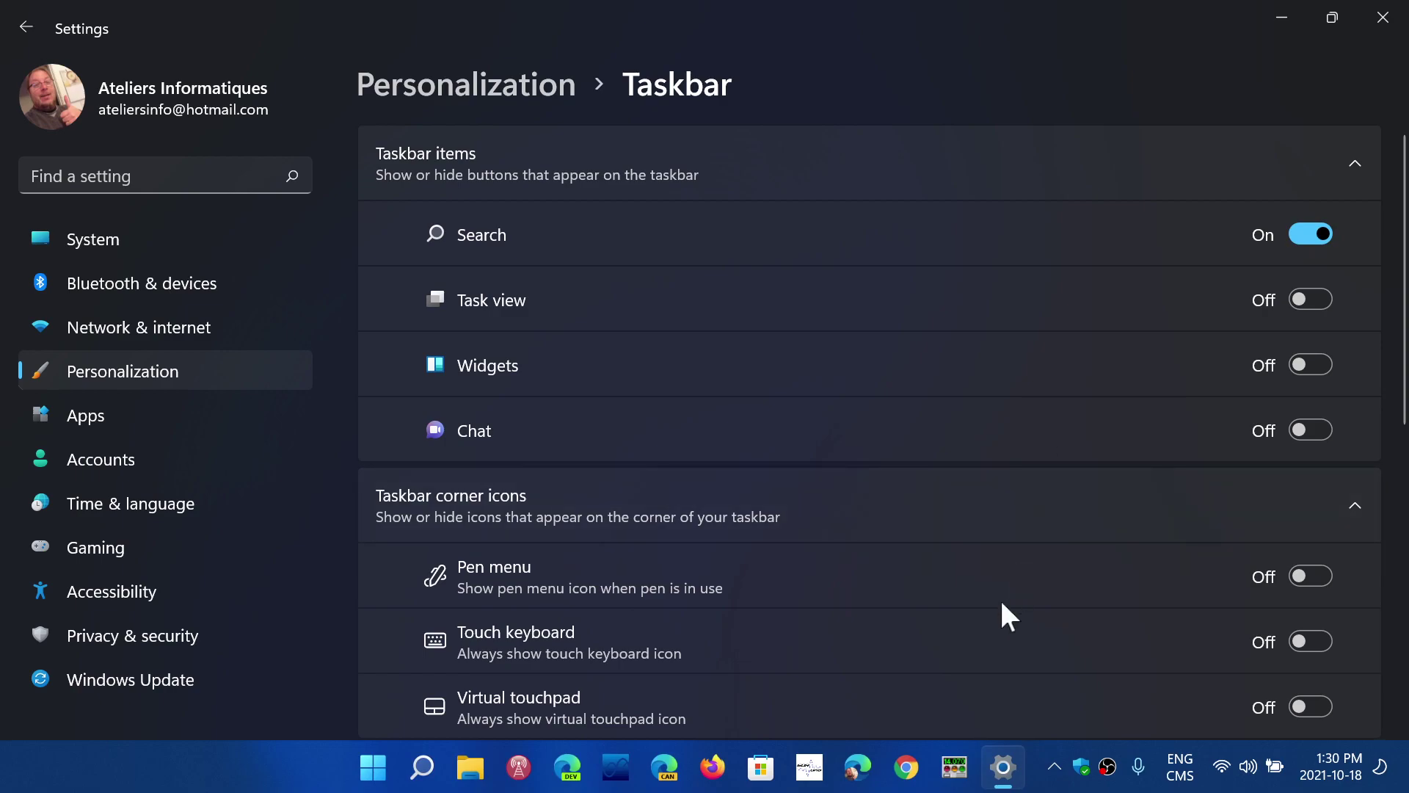
- Close Settings, dismiss the SDR# Studio icon's menu, then bring up the taskbar's own context menu
left_click(1398, 20)
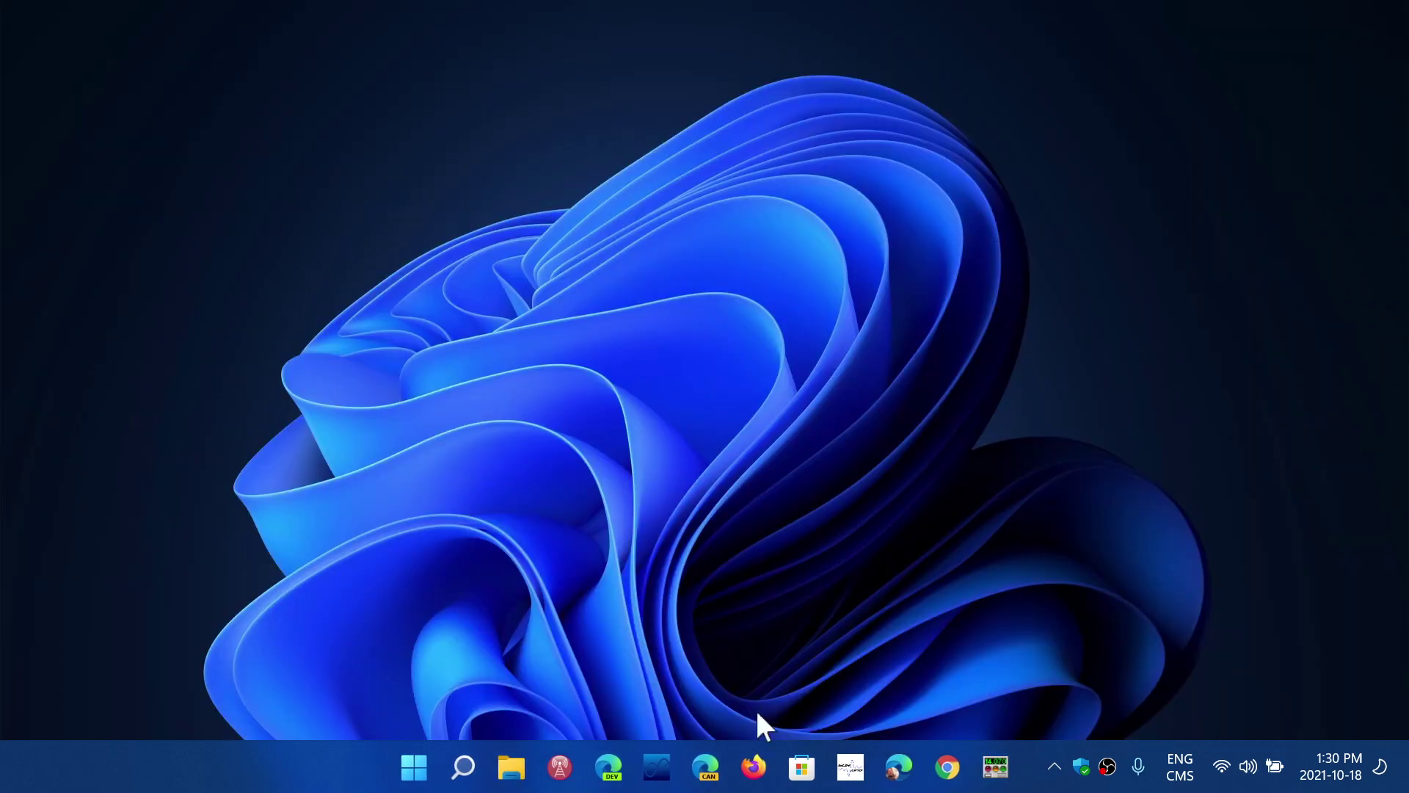
right_click(655, 771)
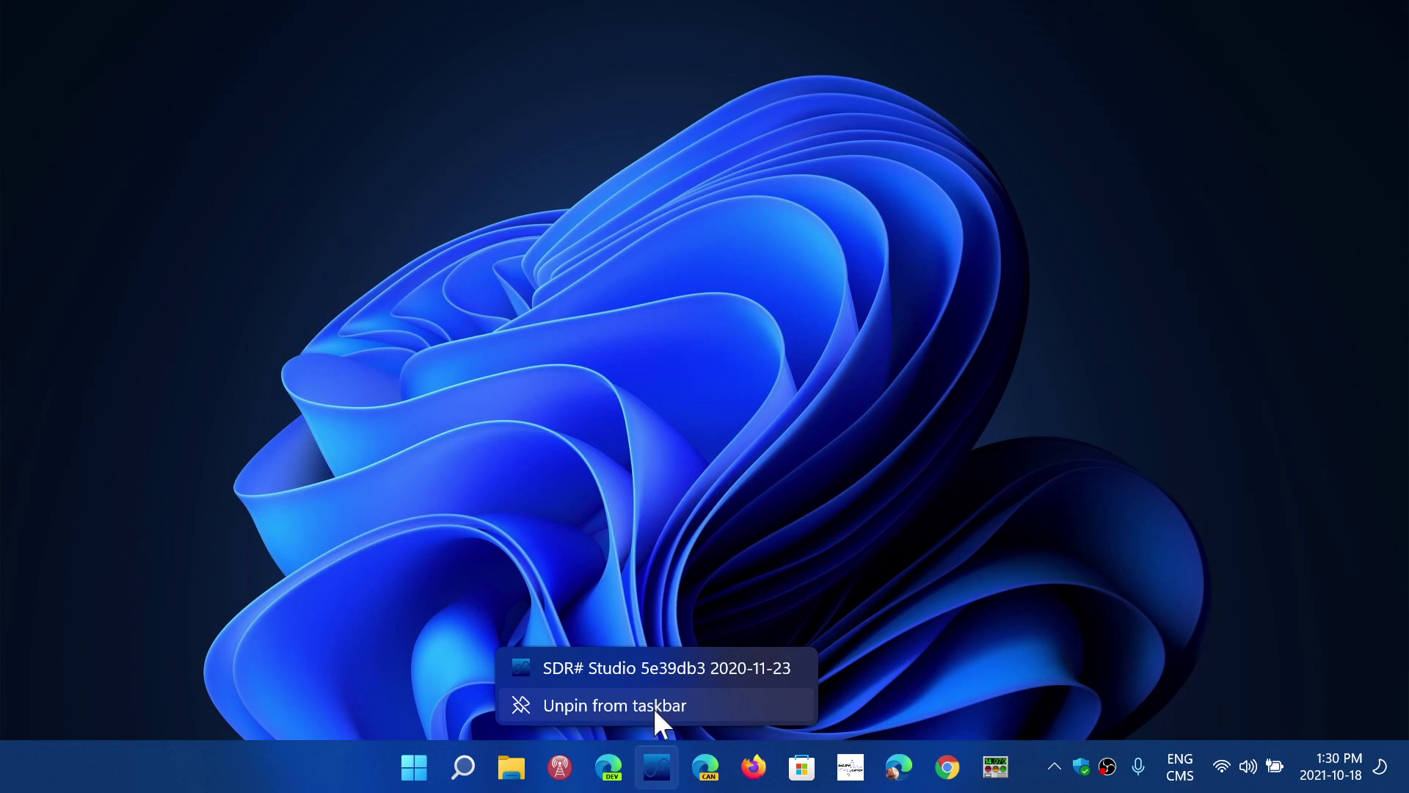
left_click(828, 513)
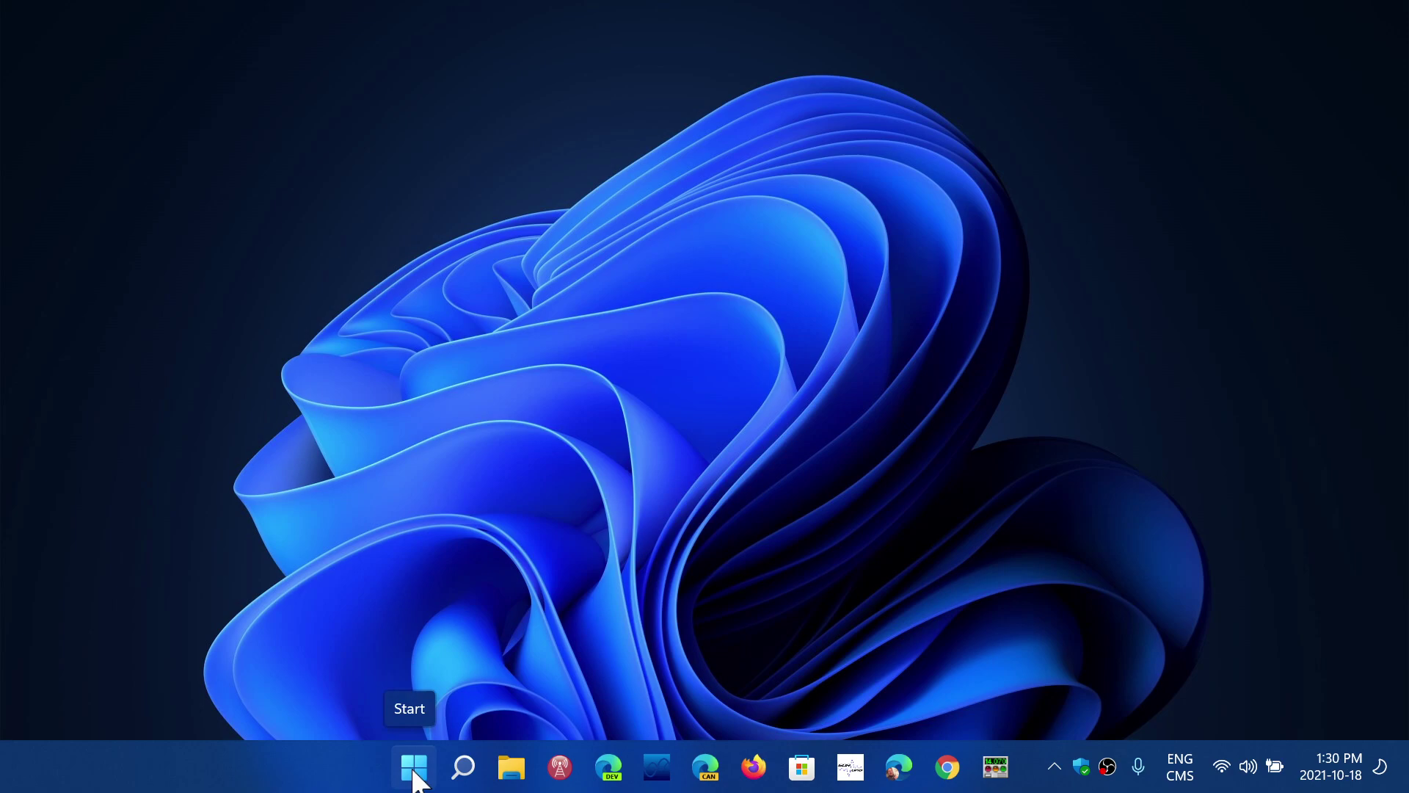
right_click(272, 776)
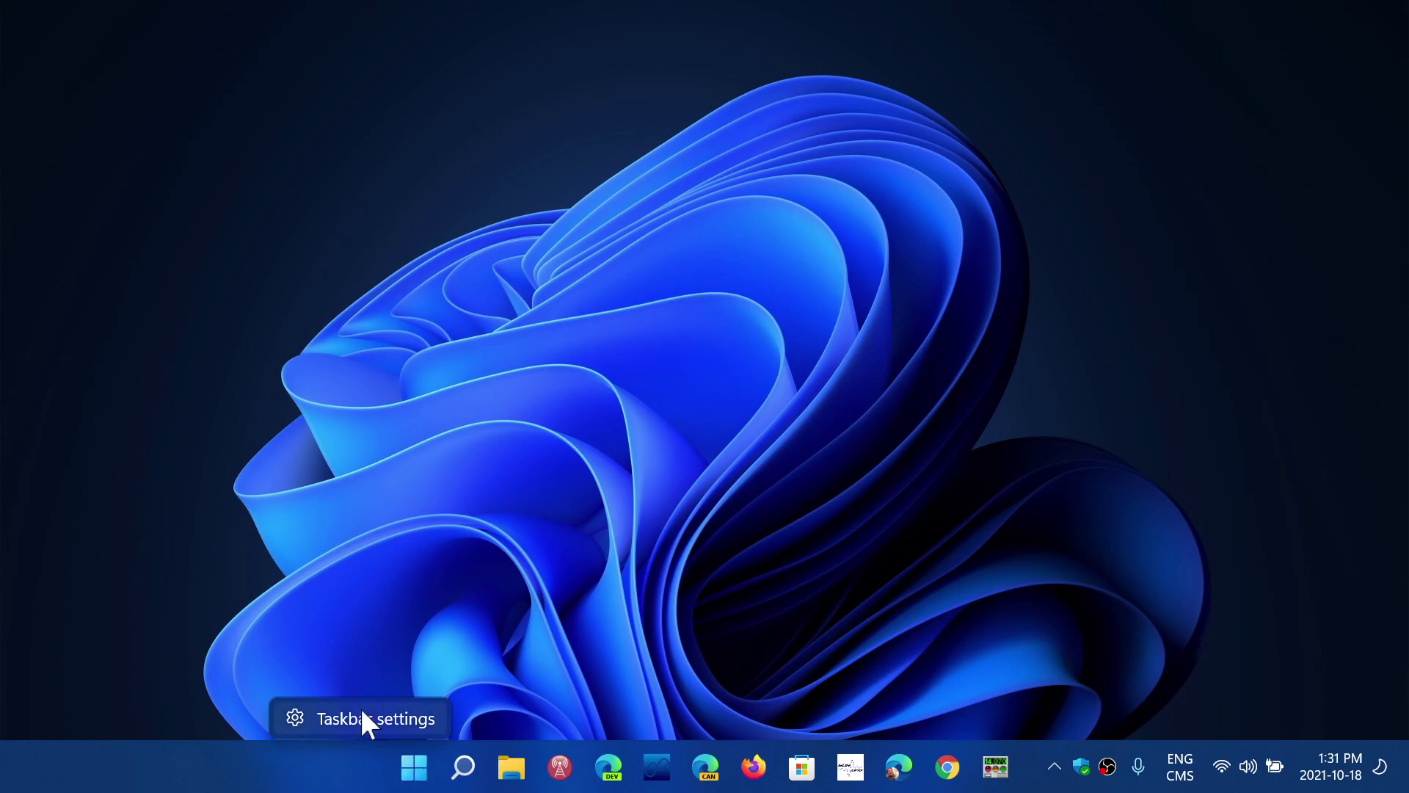
left_click(183, 641)
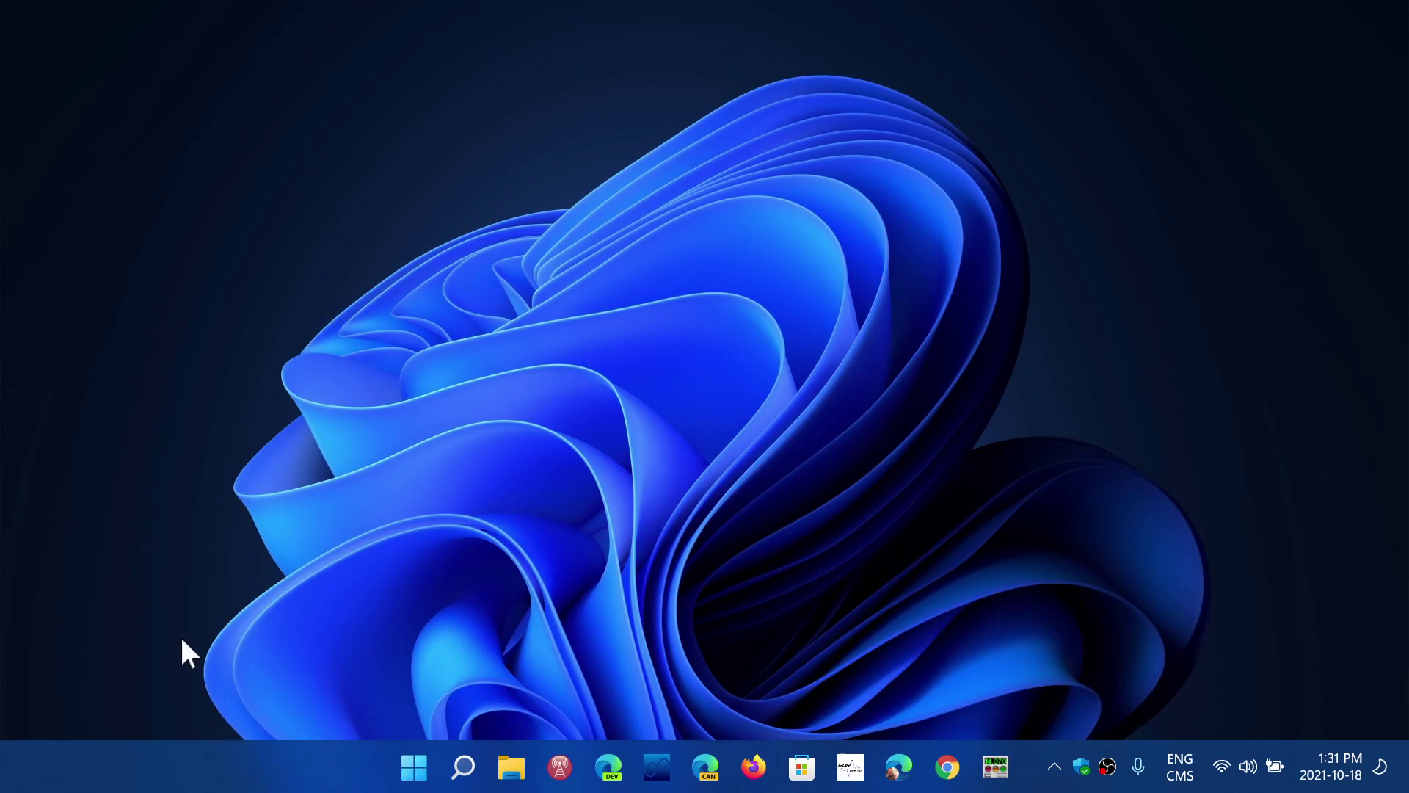
right_click(415, 768)
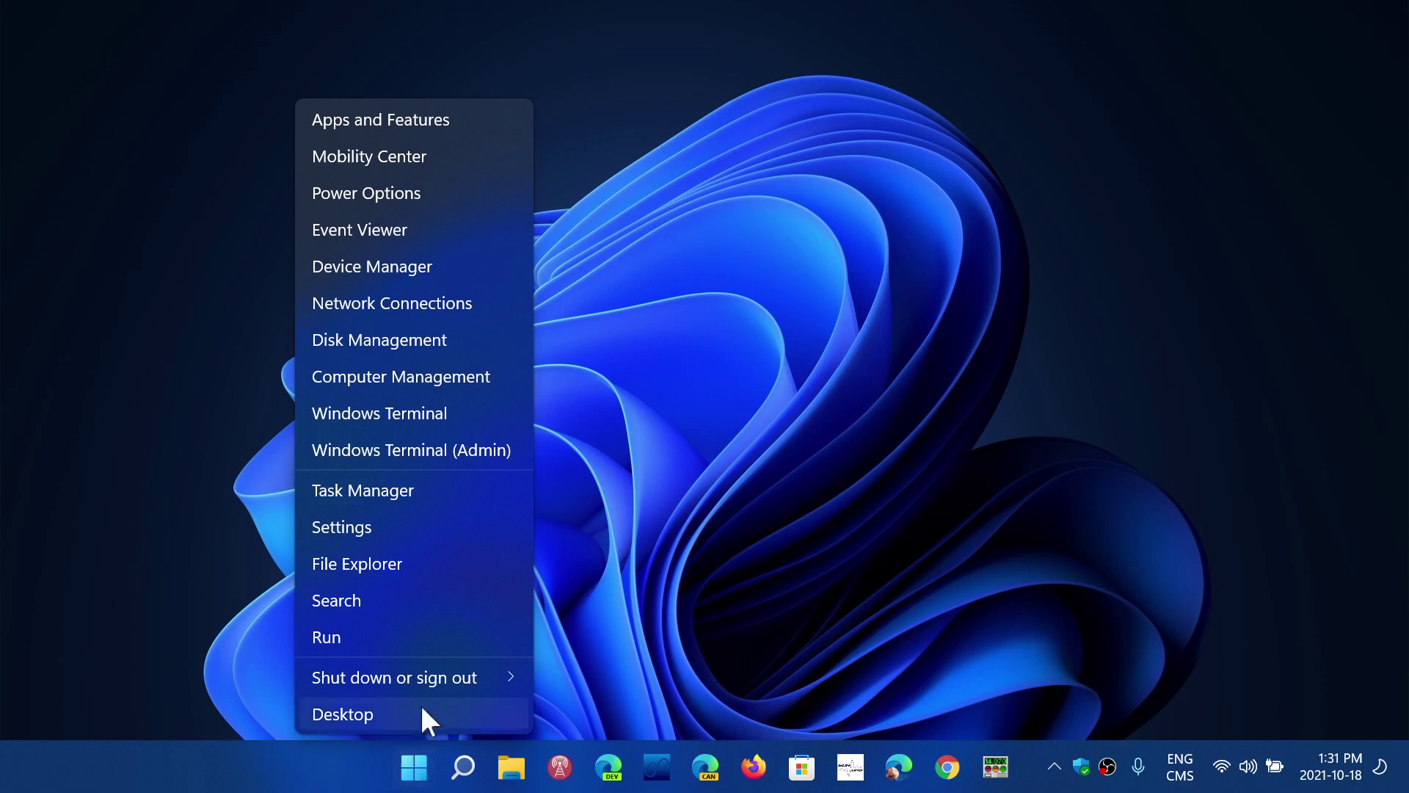
left_click(435, 488)
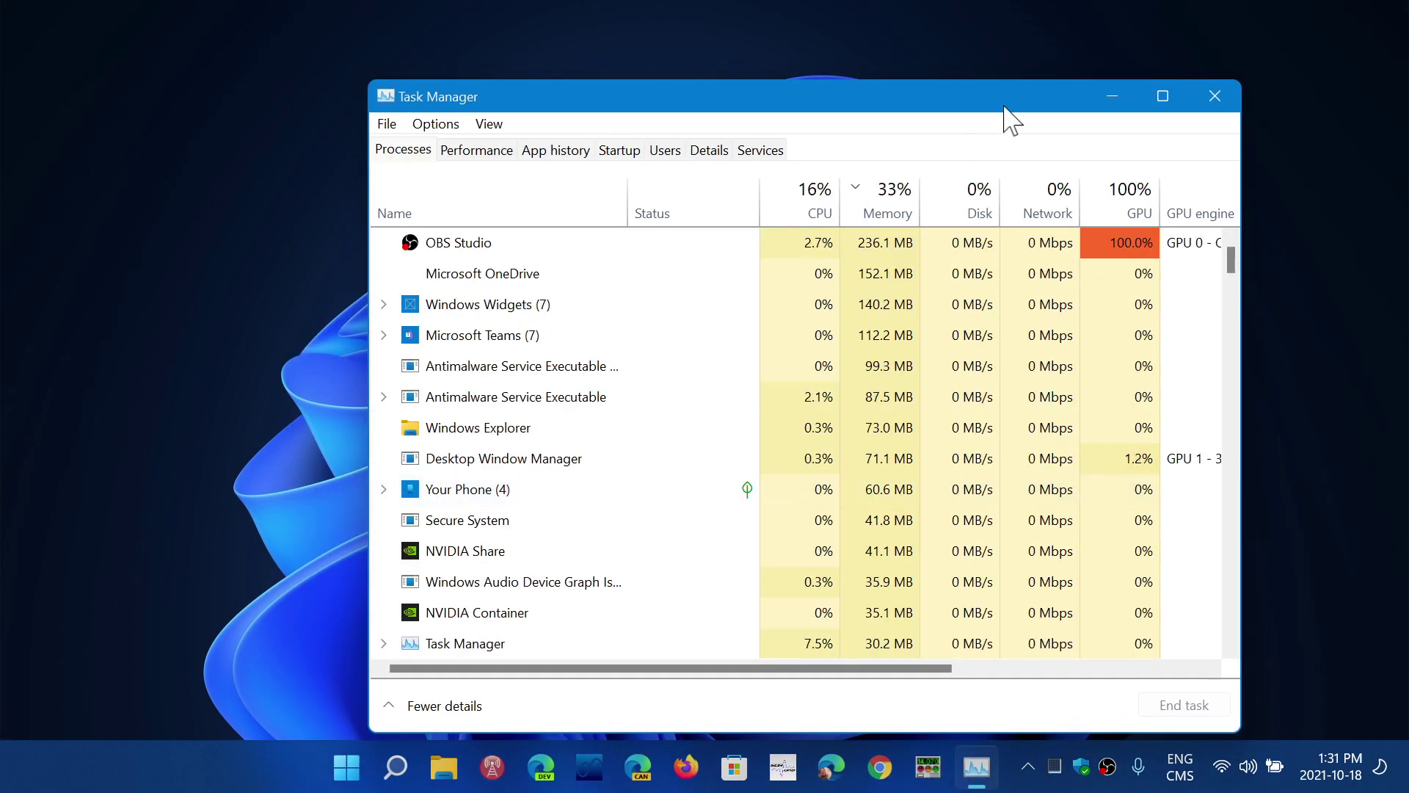
left_click(1217, 97)
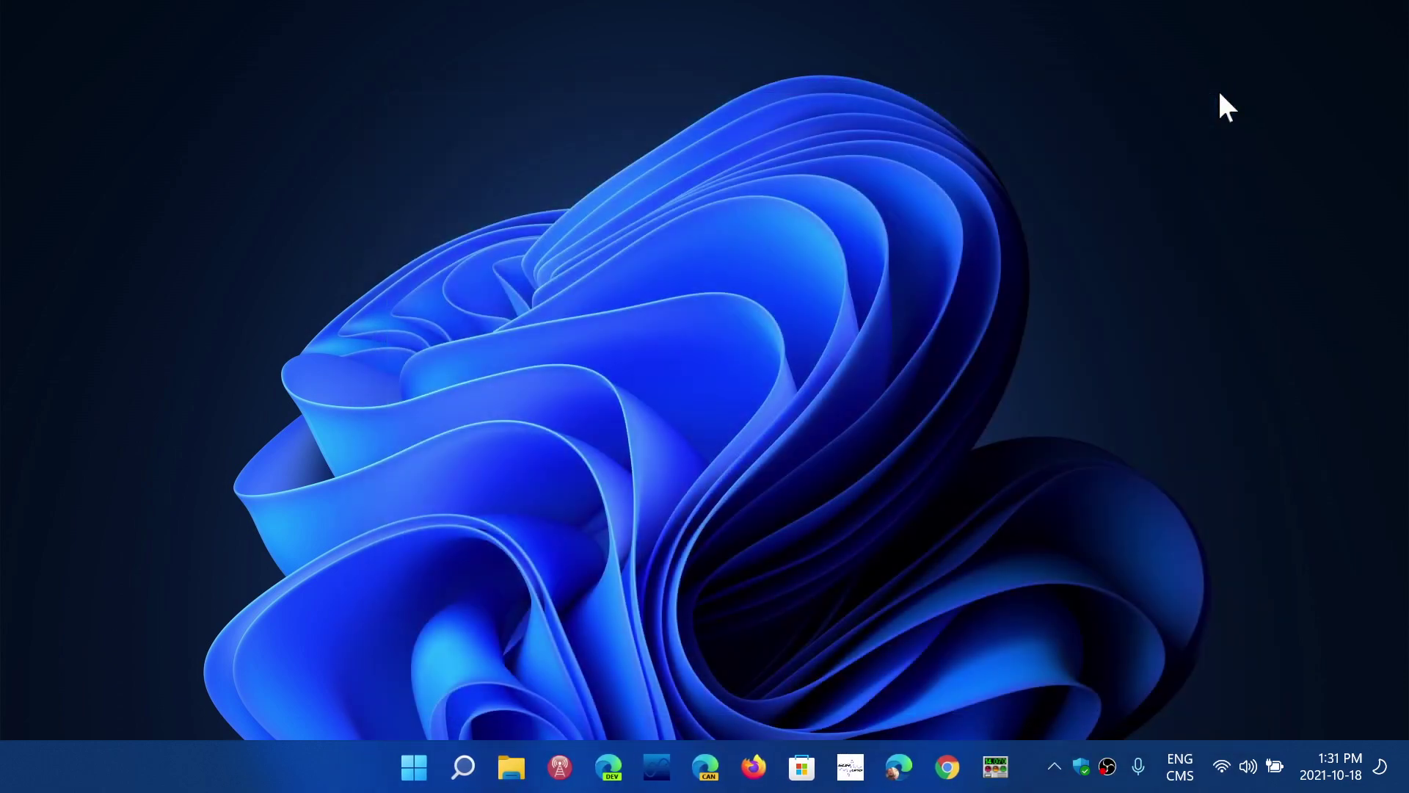
right_click(211, 776)
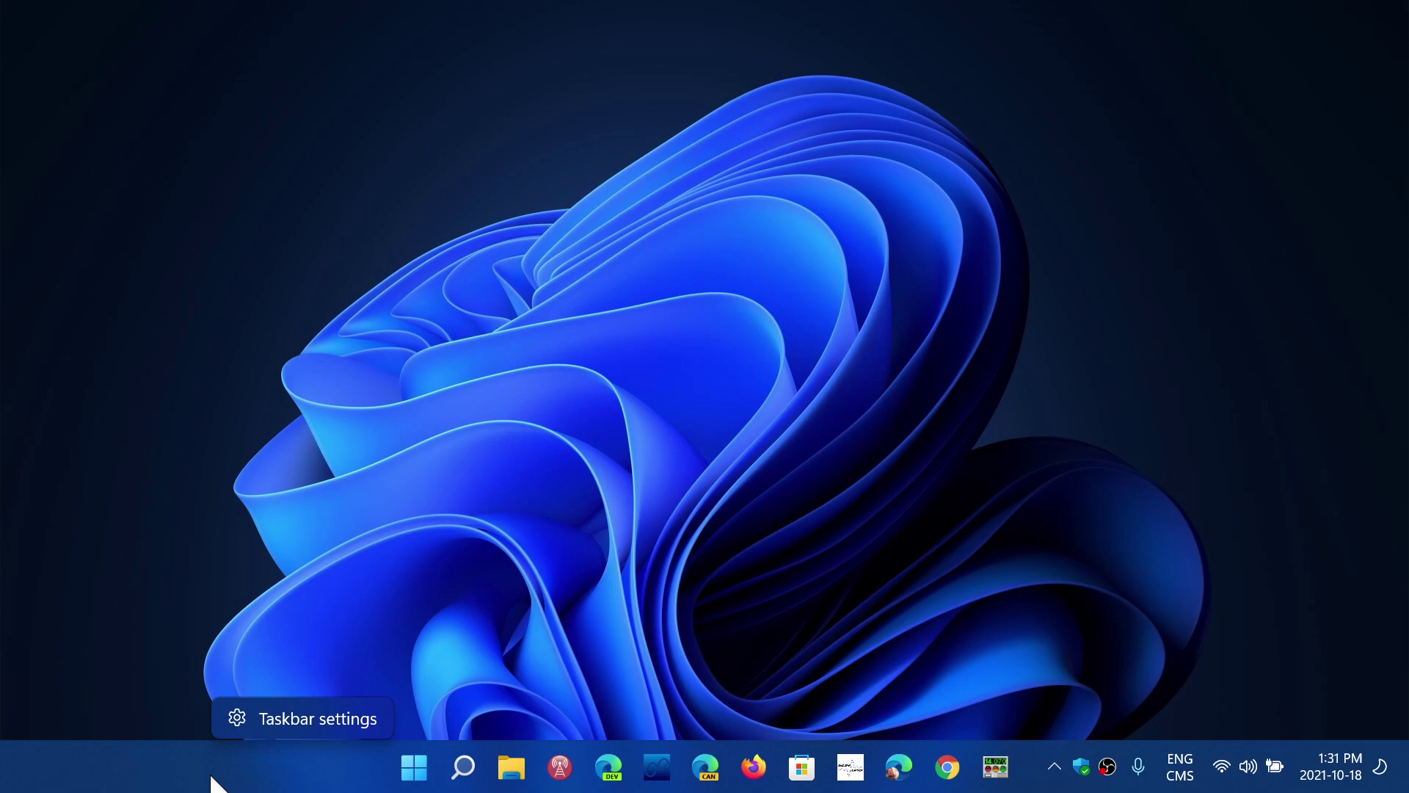
left_click(211, 783)
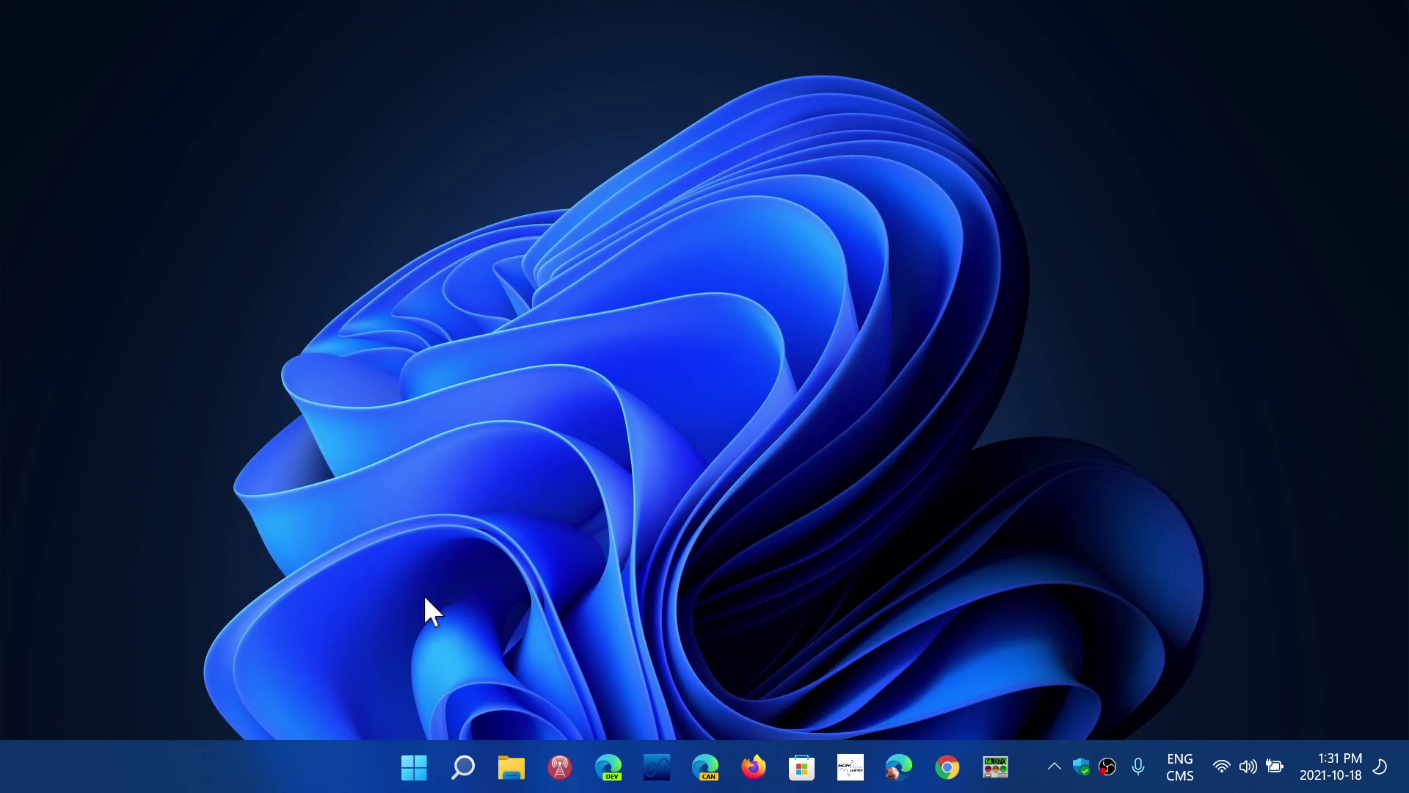